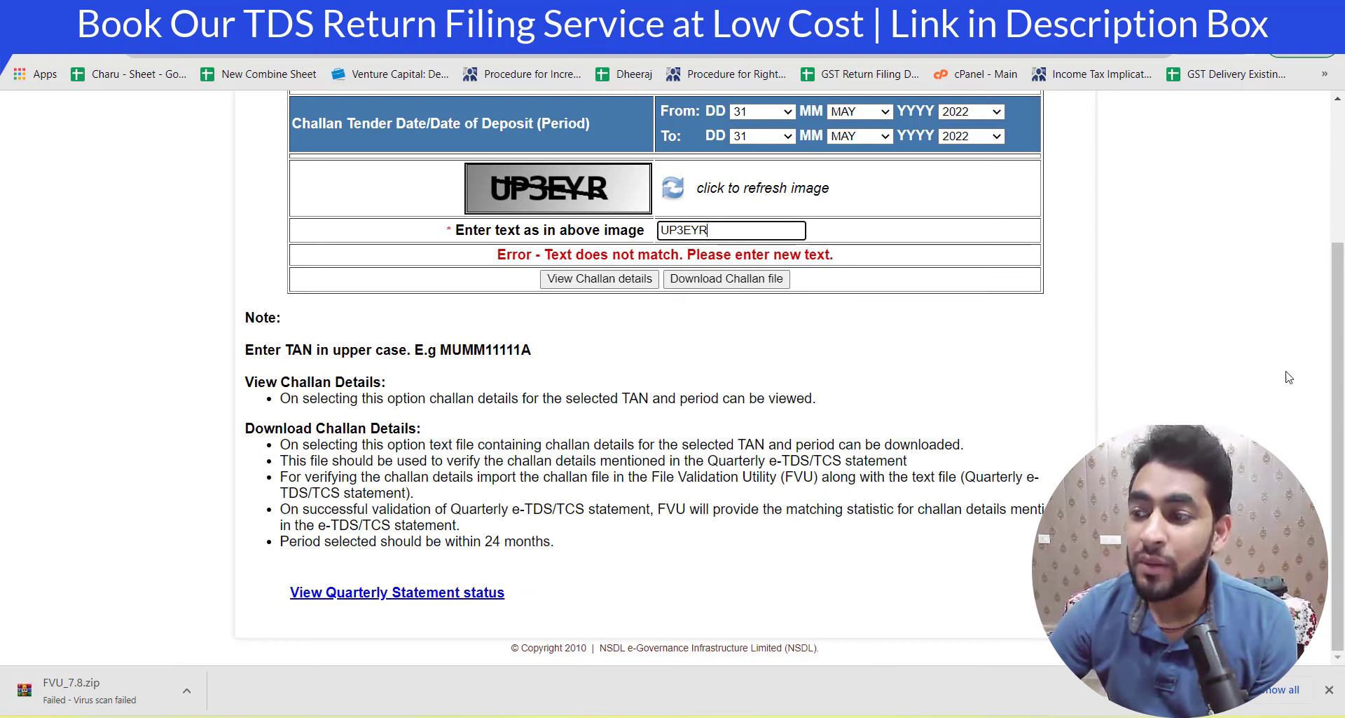
# - View the challan details for the 31 May 2022 deposit period
pyautogui.scroll(3, 1339, 385)
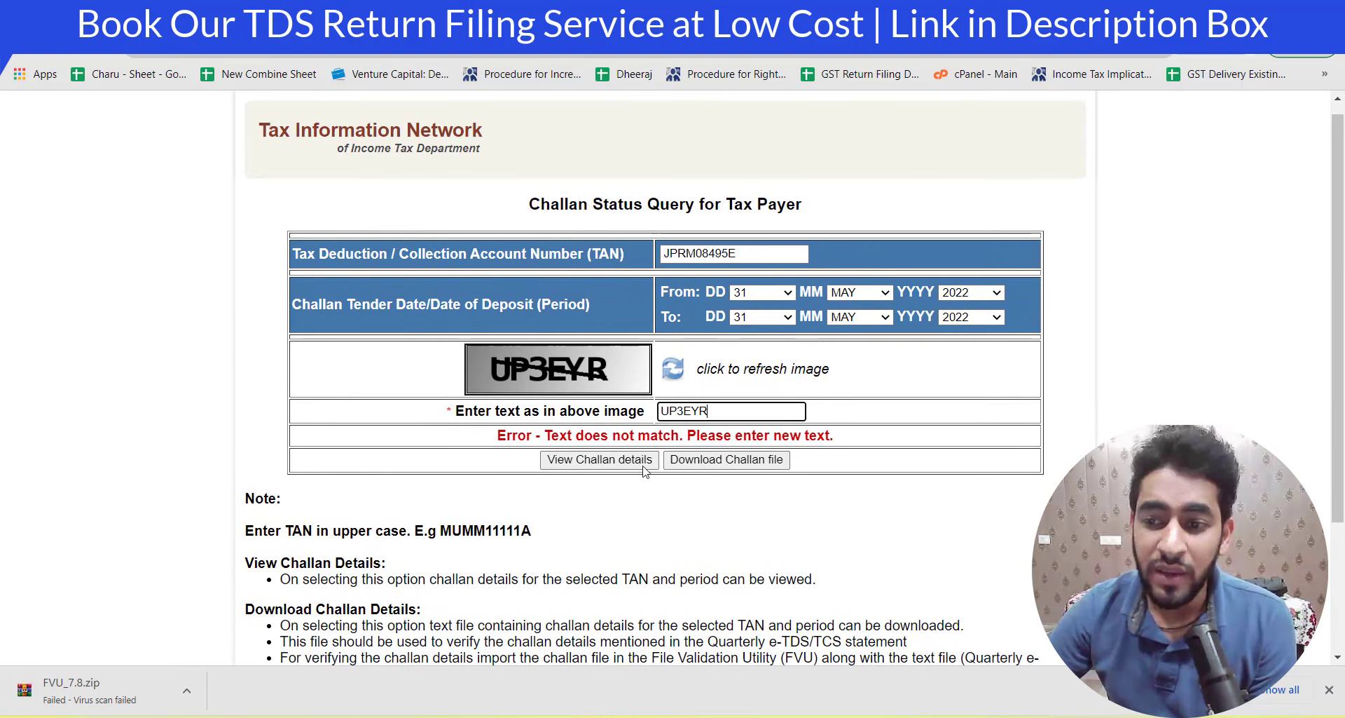
pyautogui.click(578, 465)
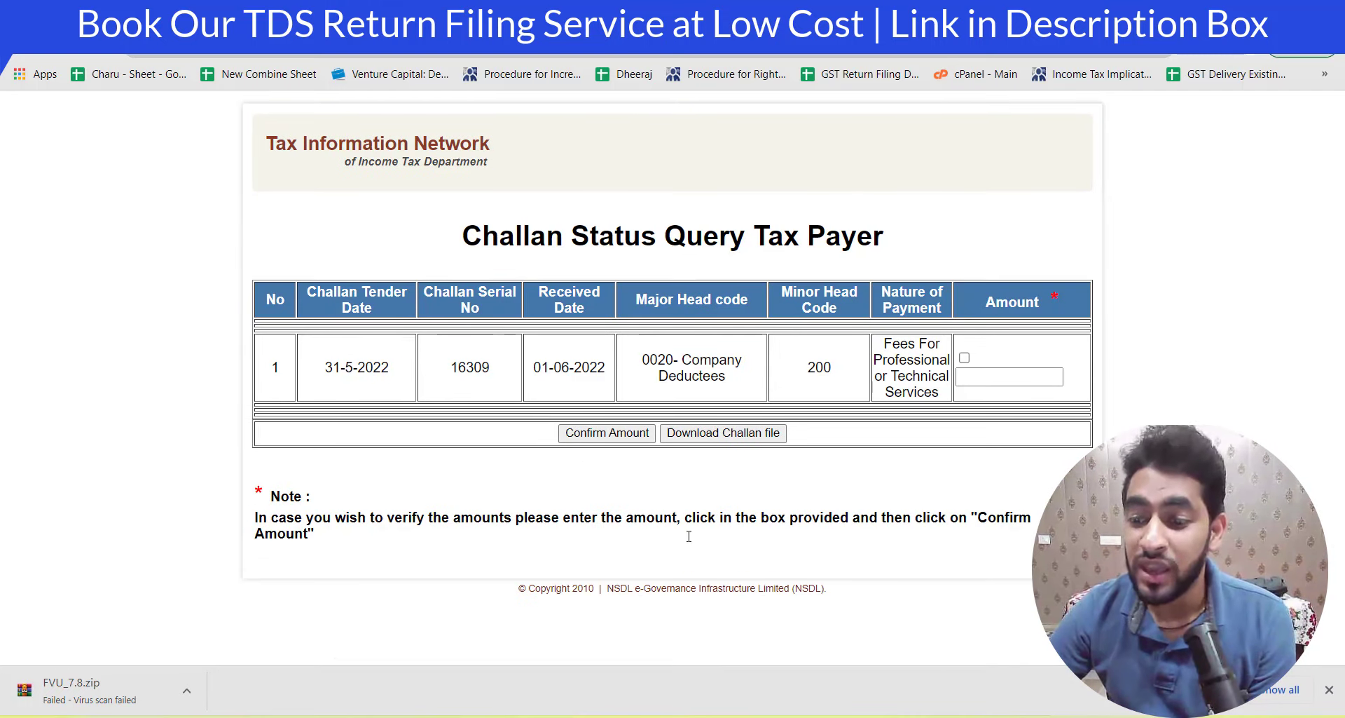
# - Look up the total in the challan PDF, select the challan on the status page and confirm its amount as 54330
pyautogui.moveTo(877, 714)
pyautogui.click(862, 661)
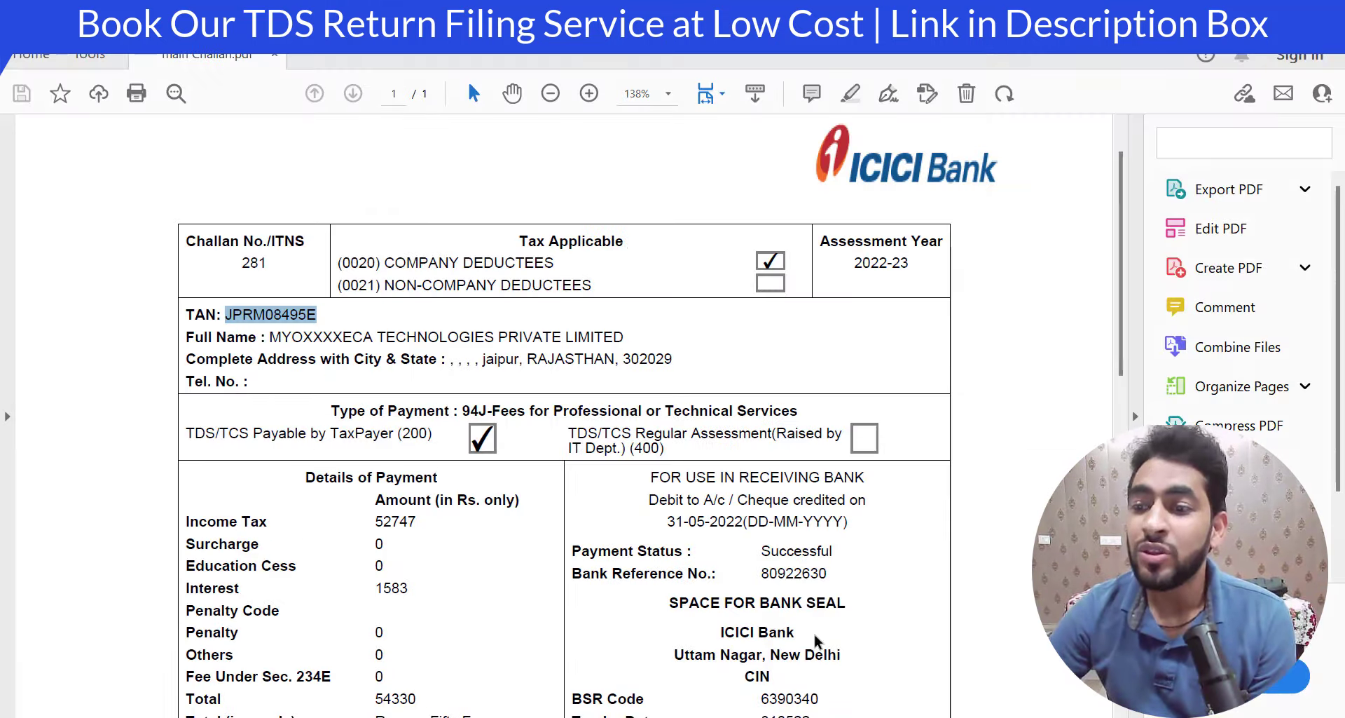
pyautogui.moveTo(1121, 258); pyautogui.dragTo(1121, 465)
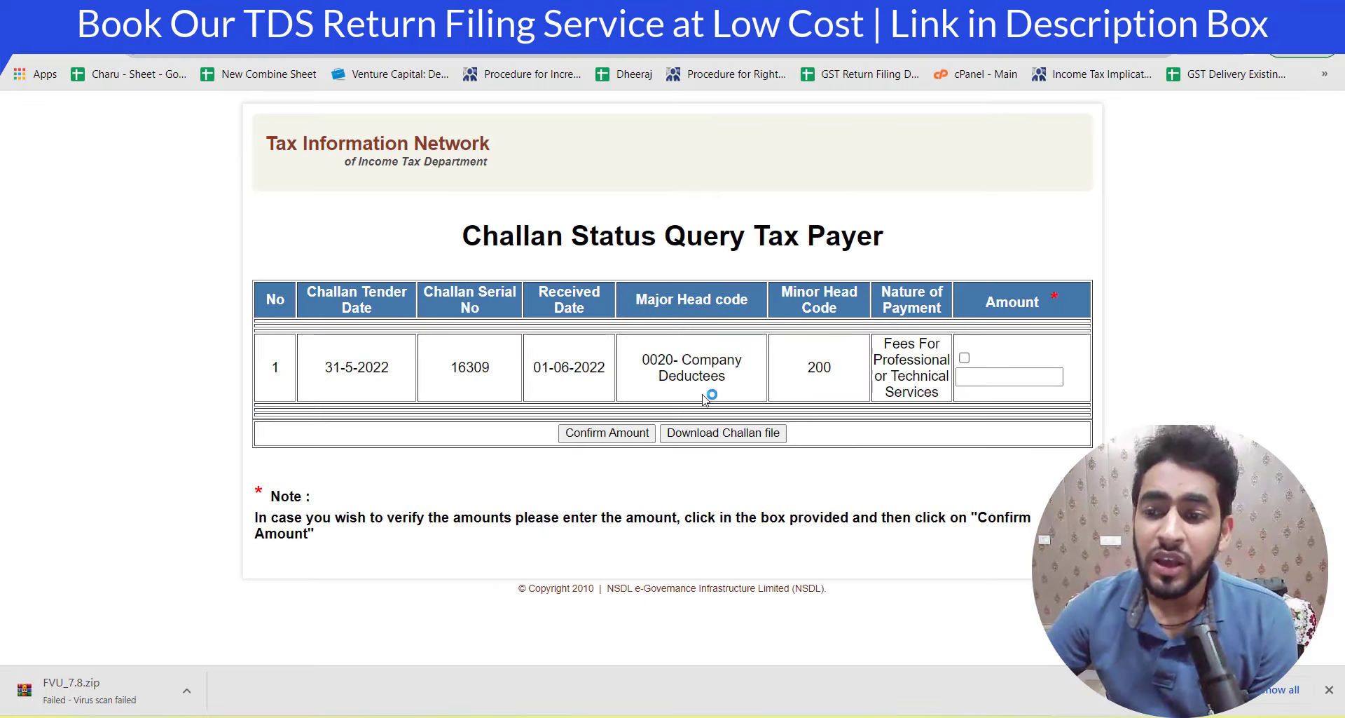
pyautogui.click(967, 361)
pyautogui.click(991, 379)
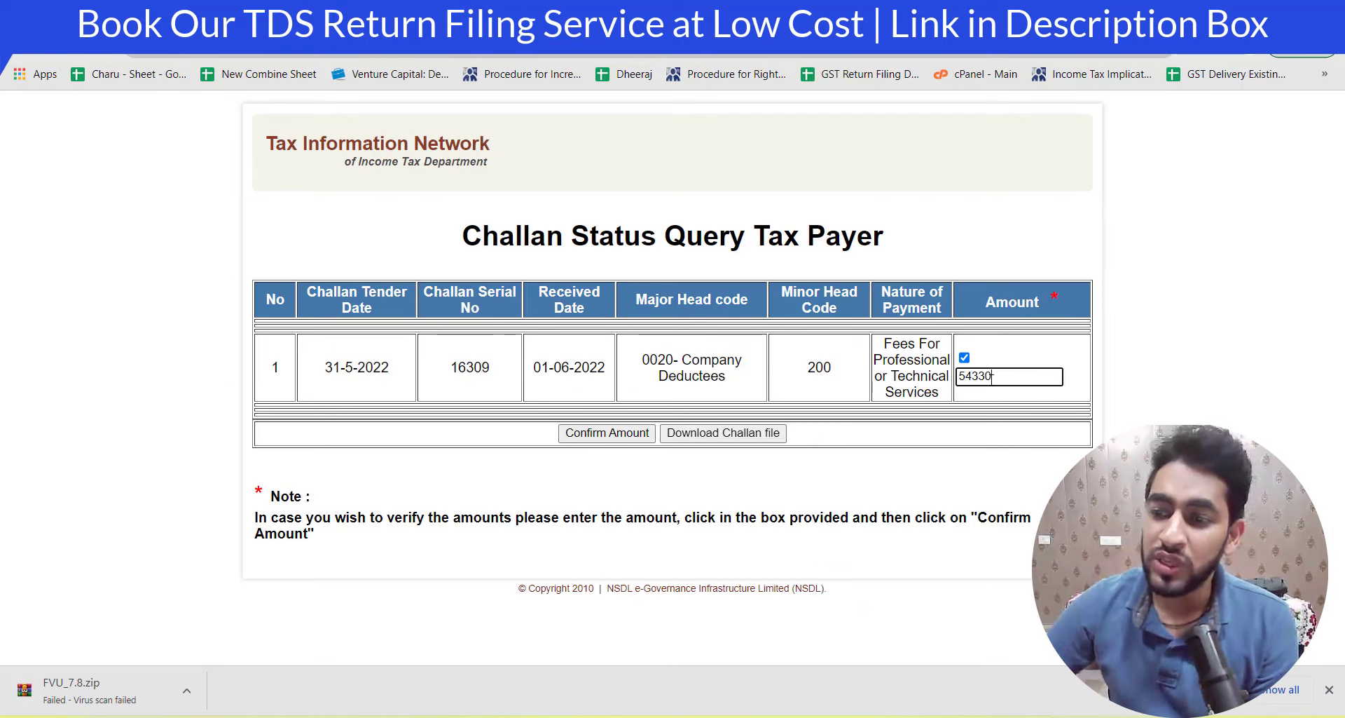
pyautogui.click(588, 434)
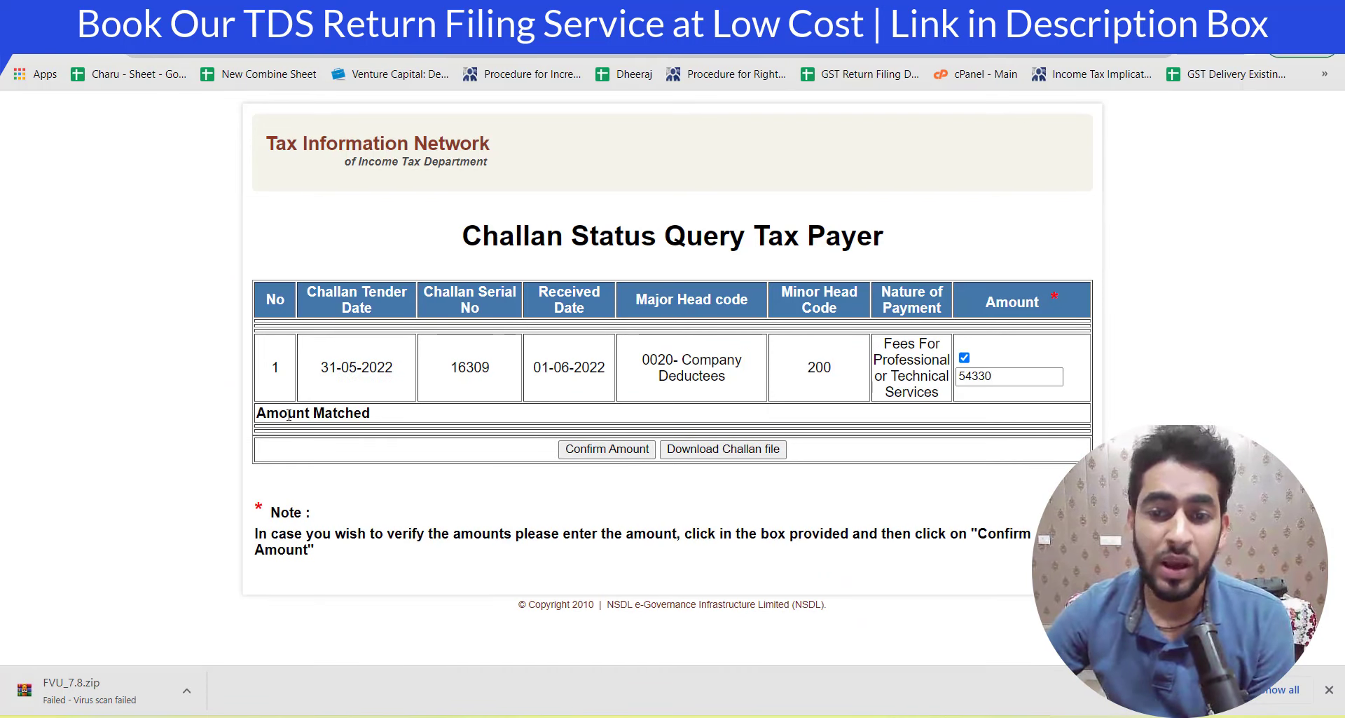
# - Download the challan file as a CSI file to the Desktop and show the desktop
pyautogui.click(773, 450)
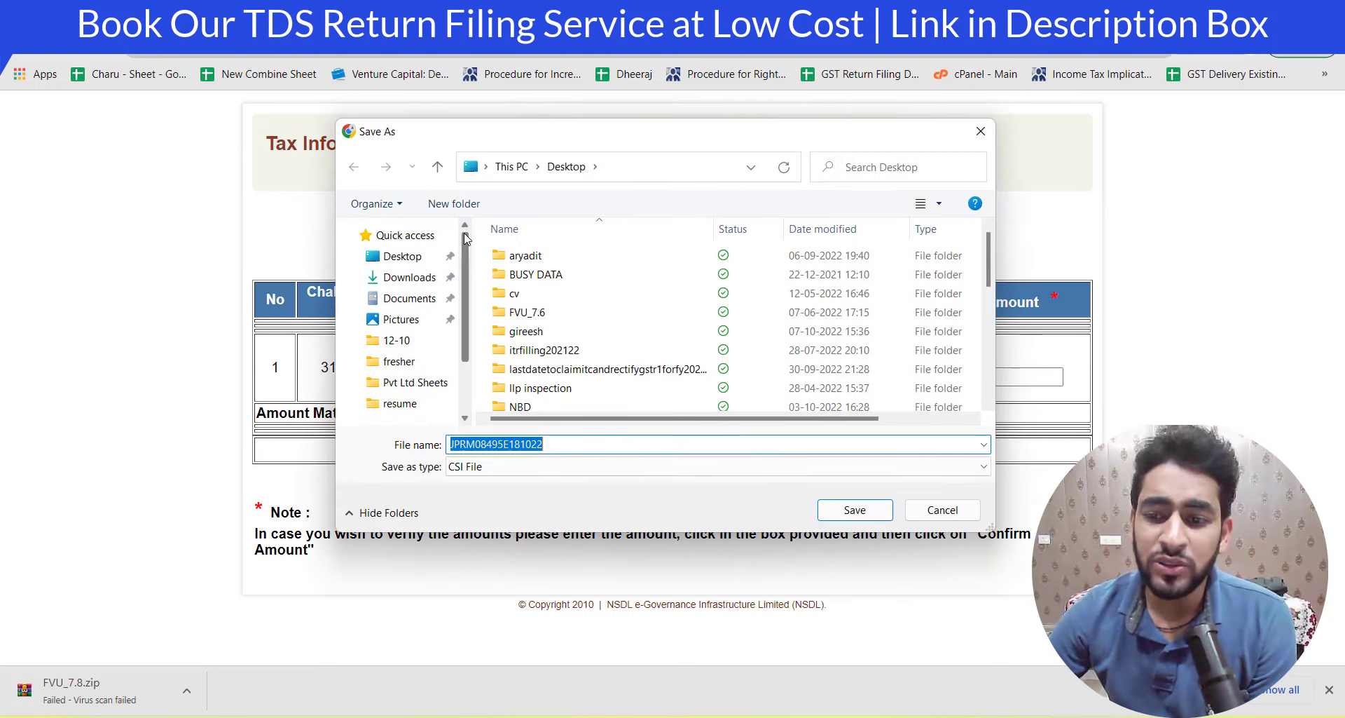
pyautogui.click(855, 510)
pyautogui.press('super+d')
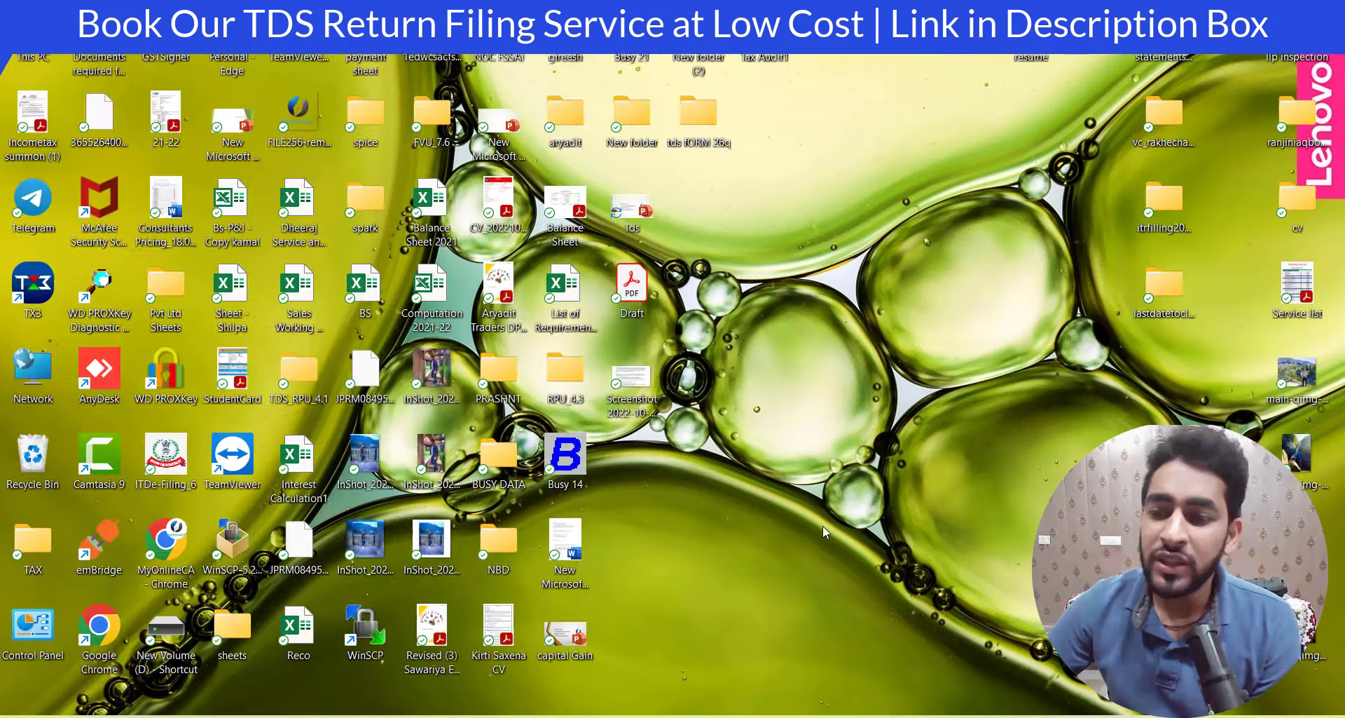
pyautogui.click(643, 444)
pyautogui.press('super+Tab')
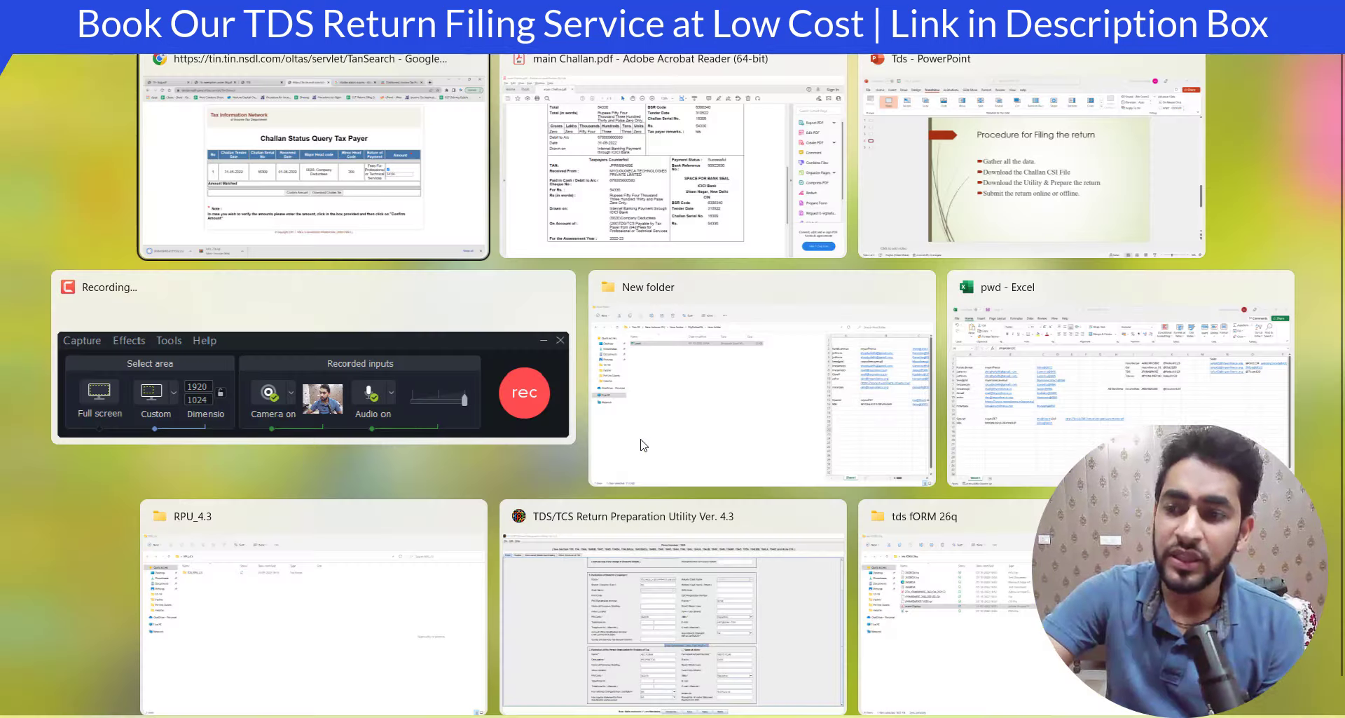
pyautogui.press('Right')
pyautogui.press('Return')
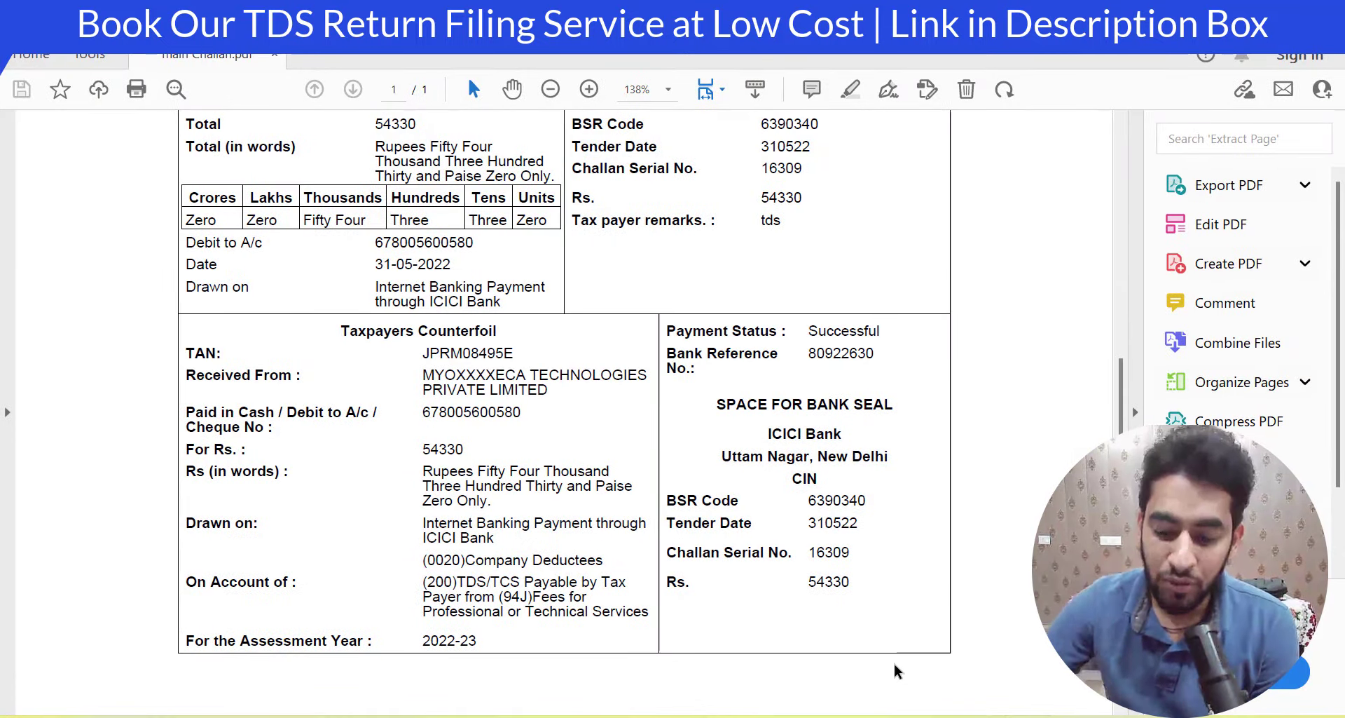
pyautogui.press('super+Tab')
pyautogui.press('Return')
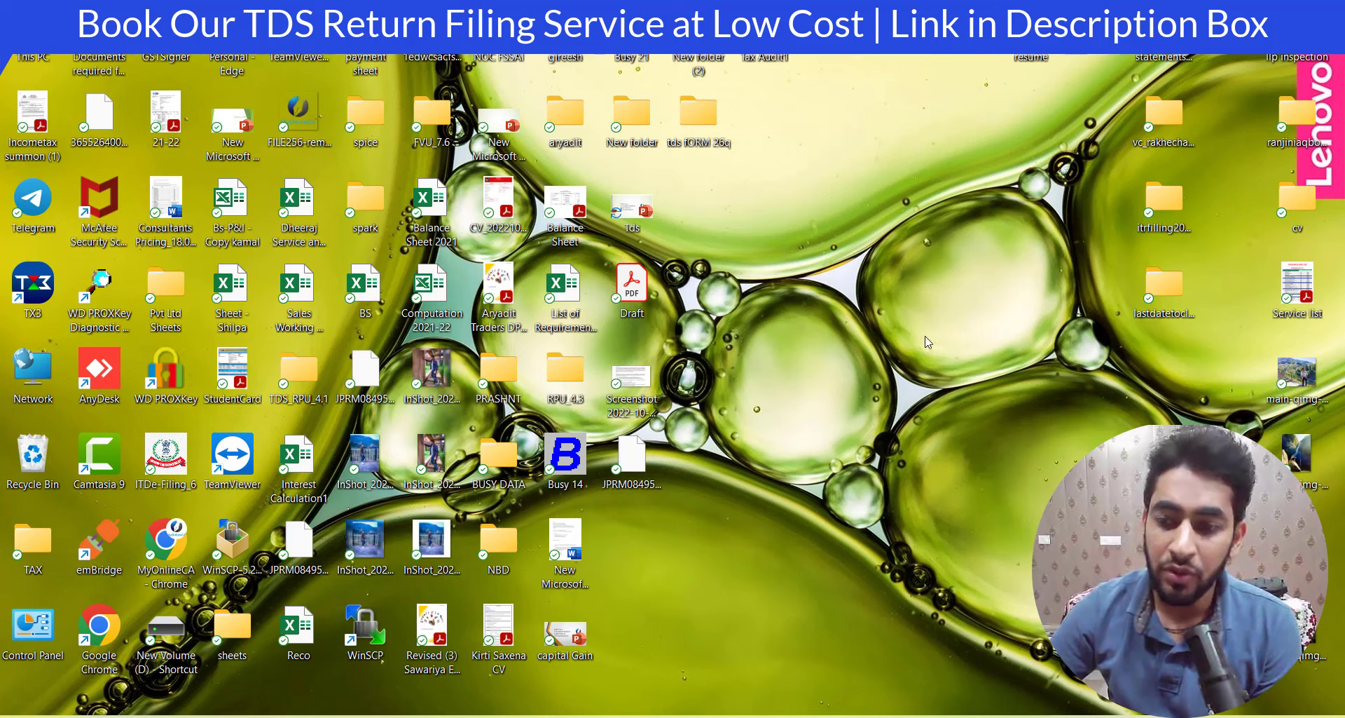
# - Launch the TDS_RPU_4.3 executable from the TDS_RPU_4.3 folder inside RPU_4.3 on the desktop and dismiss its startup message
pyautogui.doubleClick(564, 379)
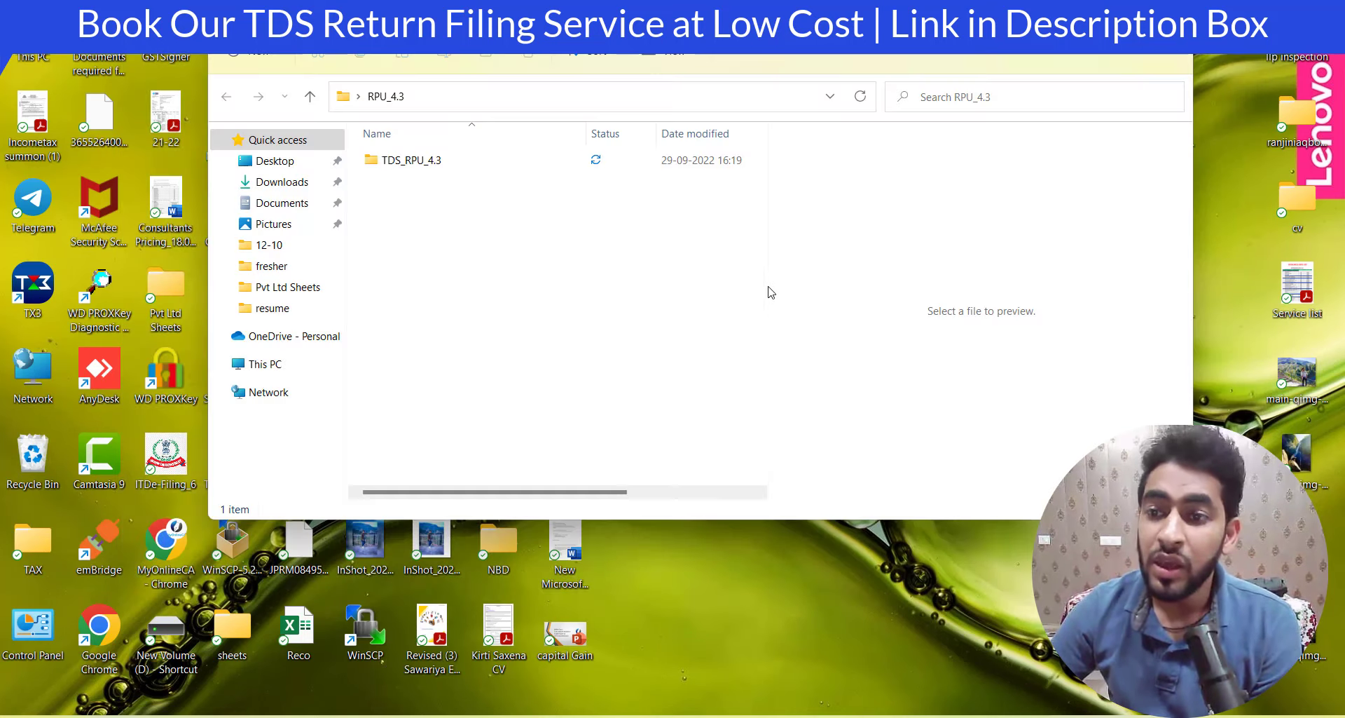
pyautogui.click(1132, 14)
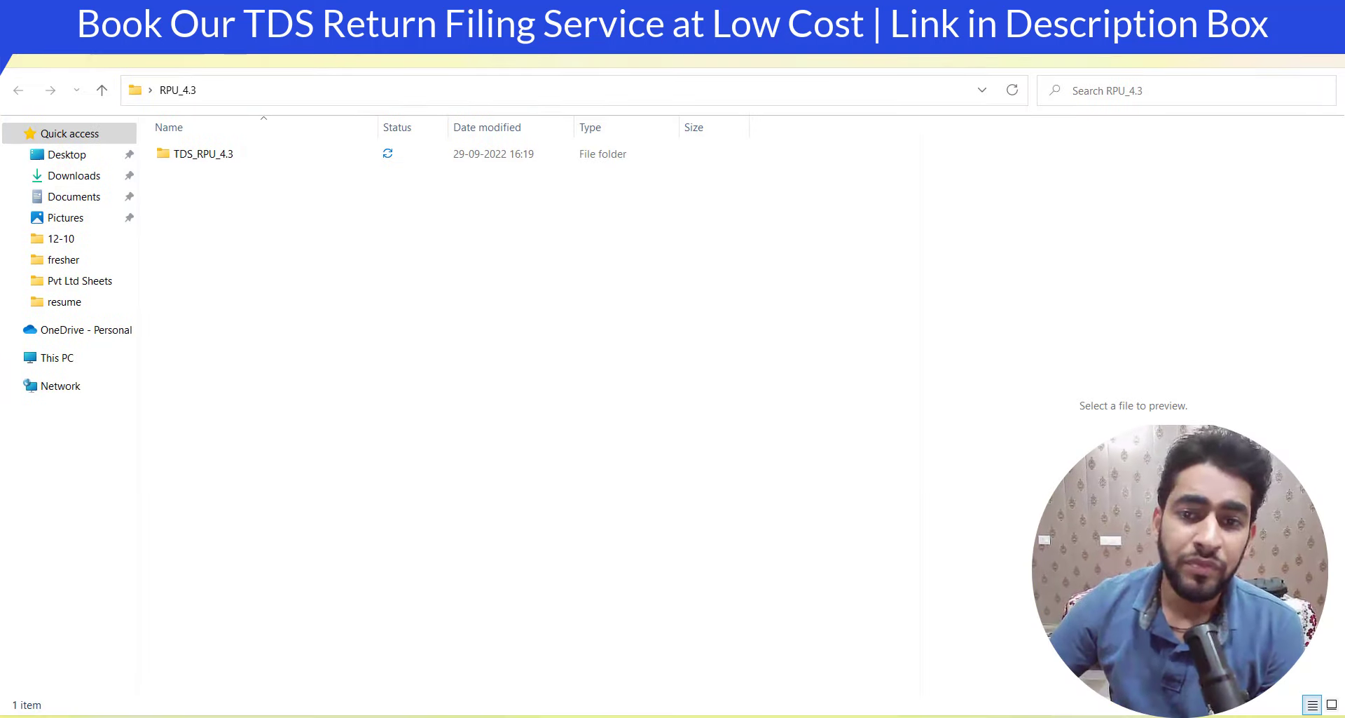
pyautogui.doubleClick(340, 155)
pyautogui.press('f')
pyautogui.press('Down')
pyautogui.press('Down')
pyautogui.press('Down')
pyautogui.press('Down')
pyautogui.press('Down')
pyautogui.press('Down')
pyautogui.press('Down')
pyautogui.press('Down')
pyautogui.press('Down')
pyautogui.press('Down')
pyautogui.press('Down')
pyautogui.press('Down')
pyautogui.press('Down')
pyautogui.press('Down')
pyautogui.press('Down')
pyautogui.press('Down')
pyautogui.press('Down')
pyautogui.press('Down')
pyautogui.press('Down')
pyautogui.press('Down')
pyautogui.press('Up')
pyautogui.press('Up')
pyautogui.press('Up')
pyautogui.press('Up')
pyautogui.press('Up')
pyautogui.press('Up')
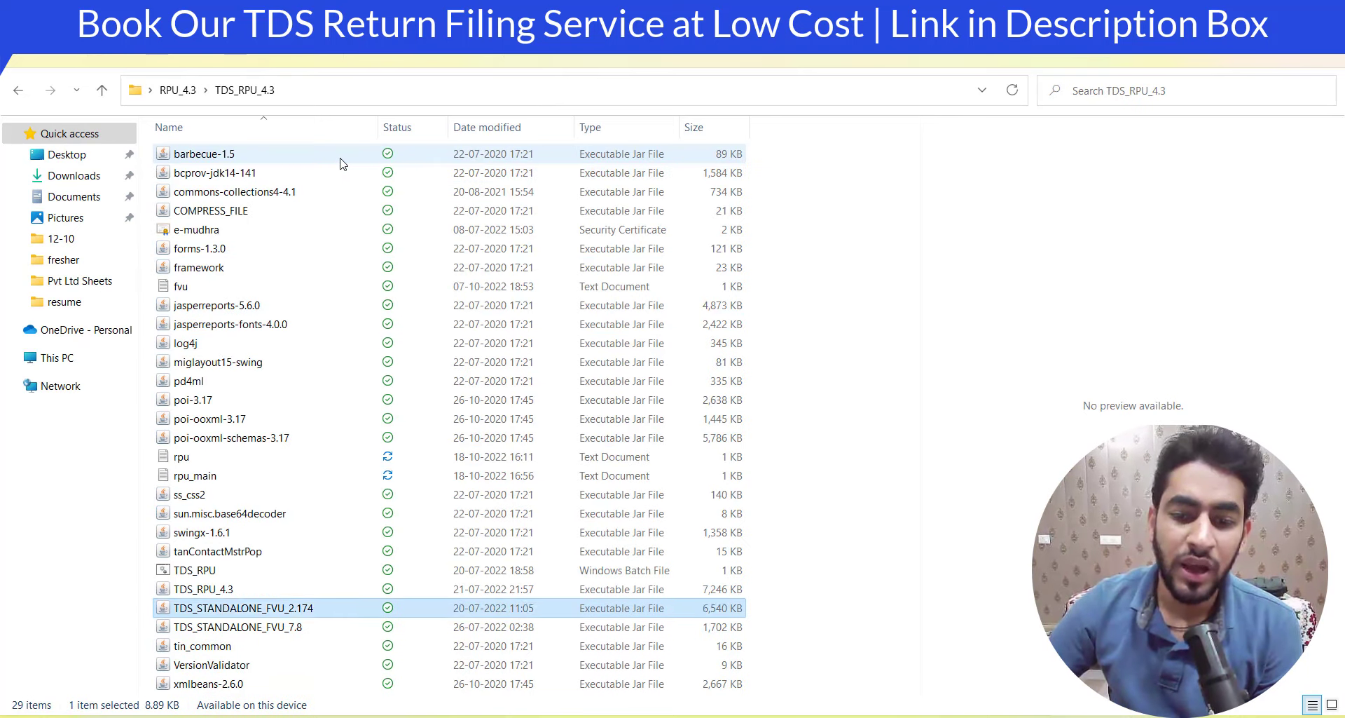
pyautogui.press('Return')
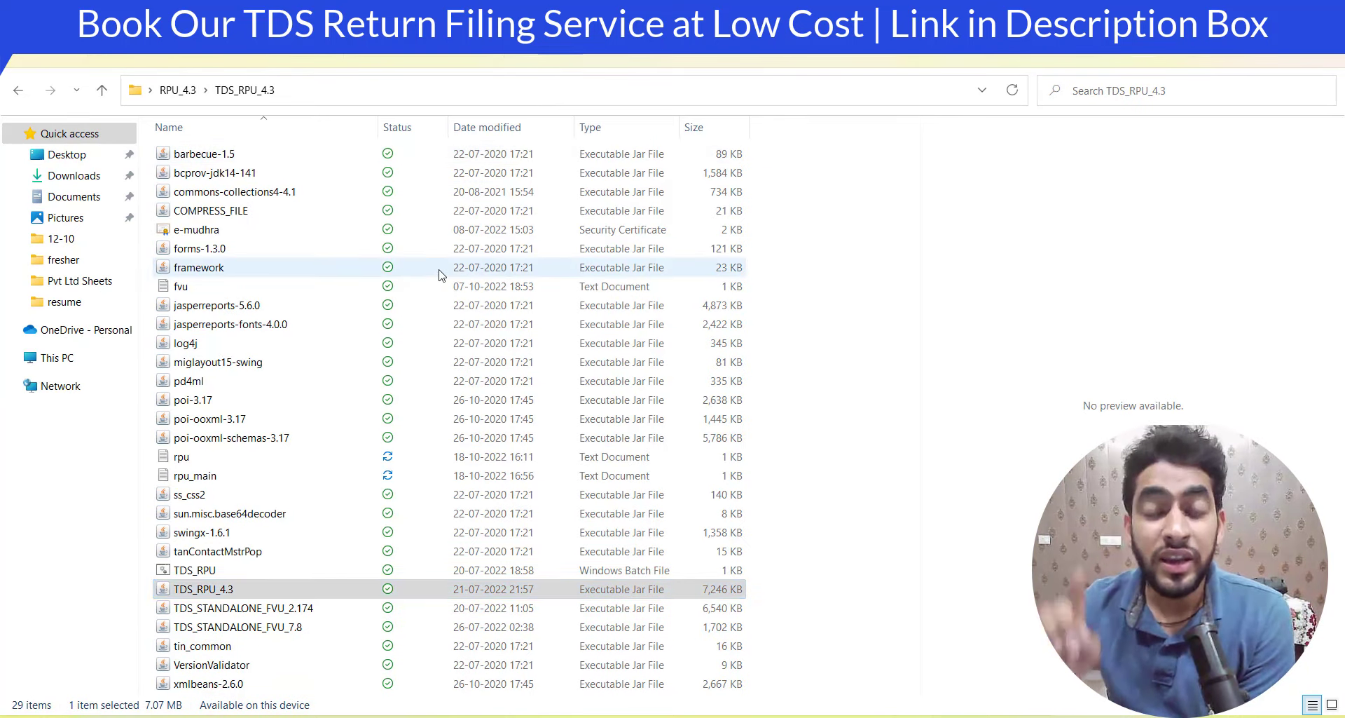
pyautogui.click(672, 415)
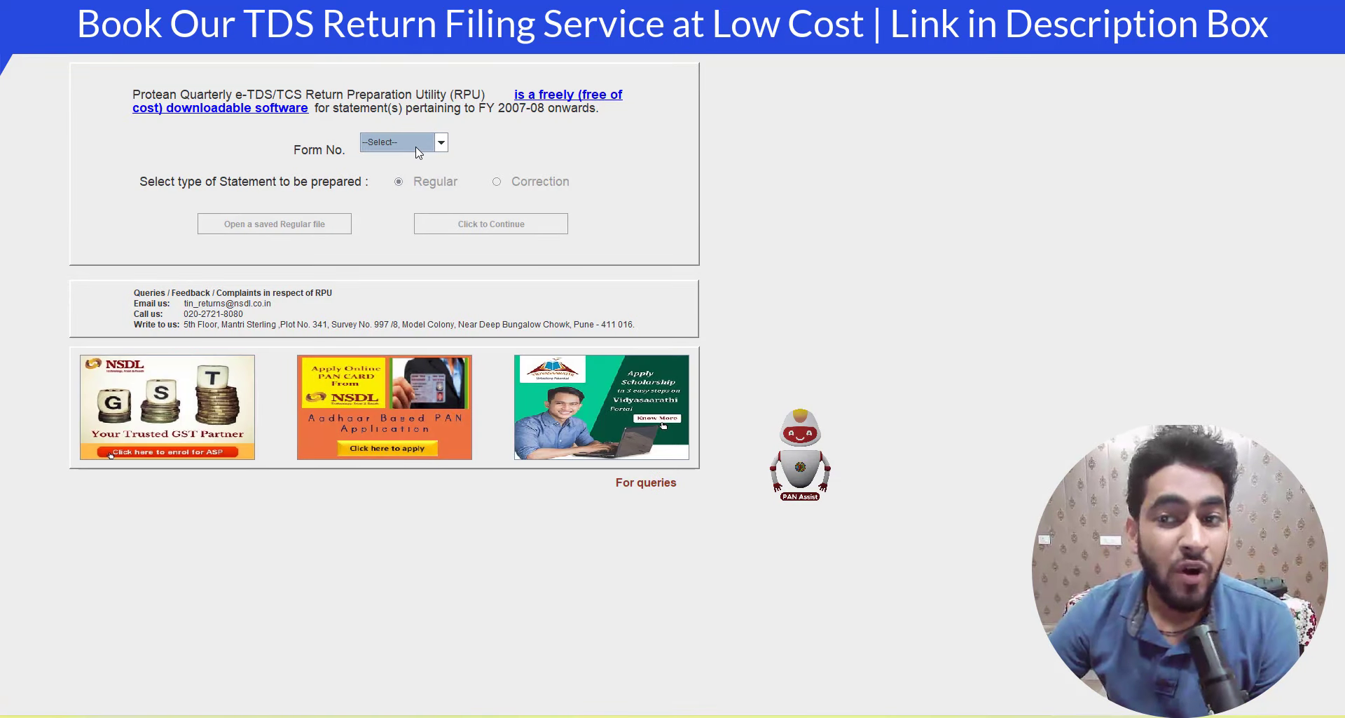
# - Choose form number 26Q for the regular statement
pyautogui.click(419, 147)
pyautogui.press('Down')
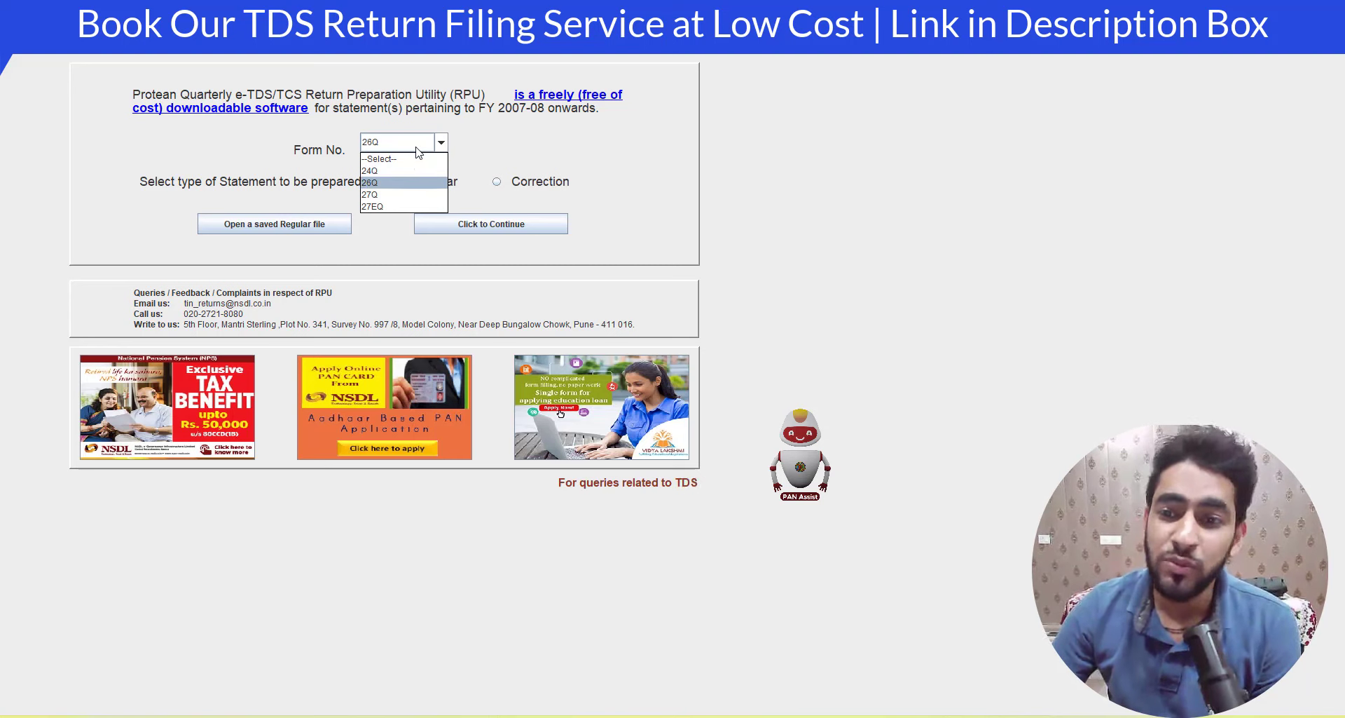
pyautogui.click(378, 183)
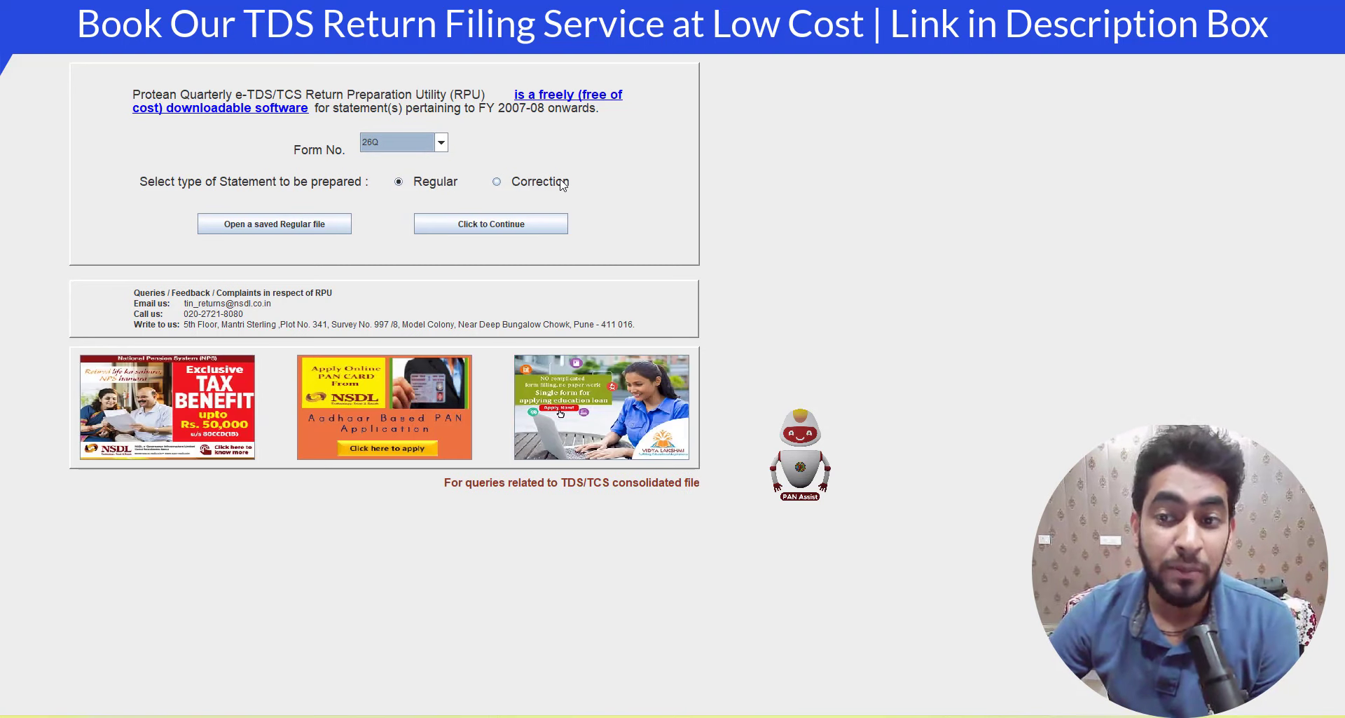
# - Open the saved regular 26Q return file for 2021-22 Q4 from the tds fORM 26q folder on the Desktop
pyautogui.click(309, 231)
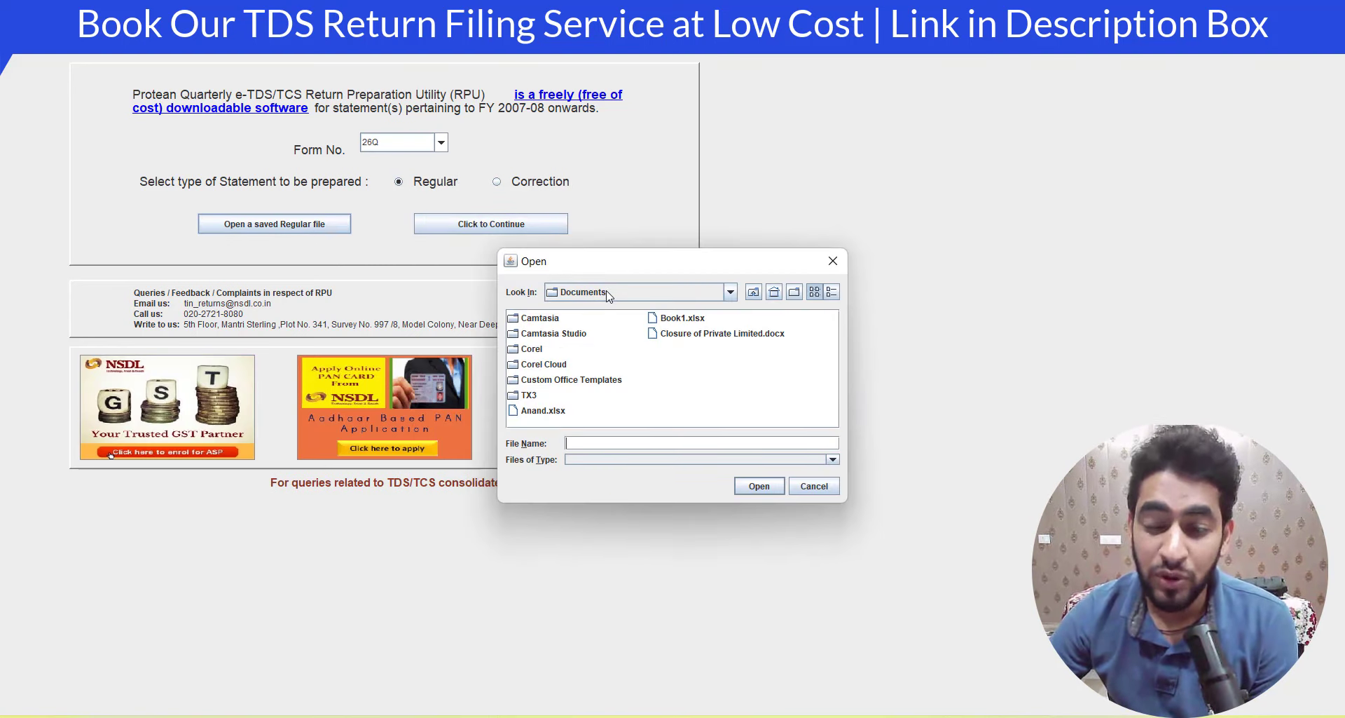
pyautogui.click(730, 291)
pyautogui.scroll(3, 737, 351)
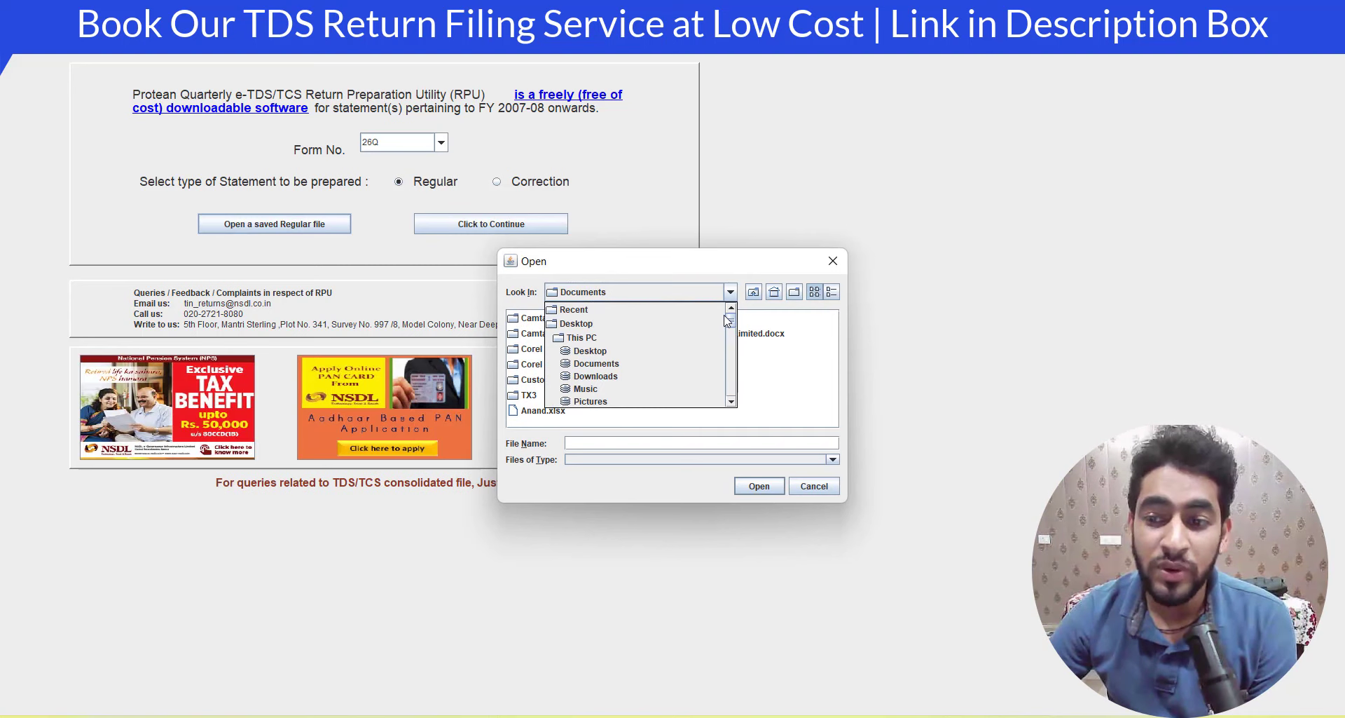
pyautogui.click(636, 324)
pyautogui.click(524, 348)
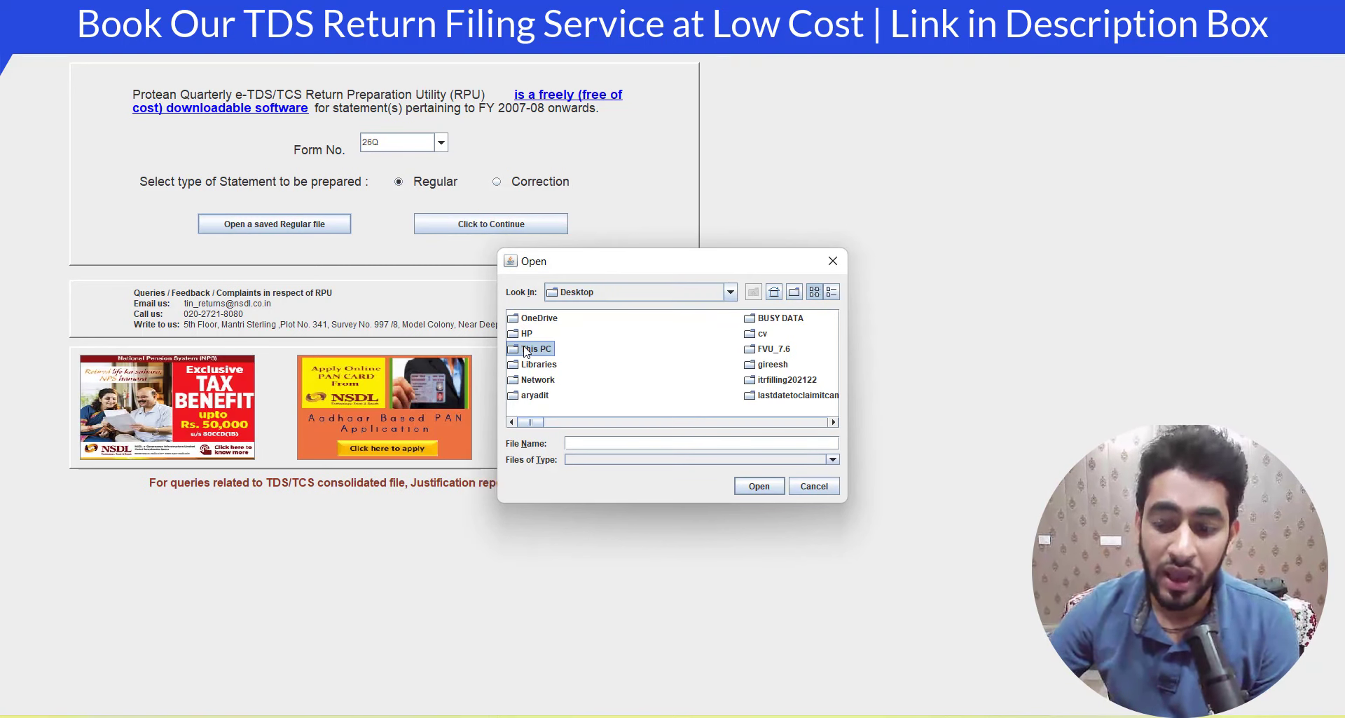
pyautogui.press('t')
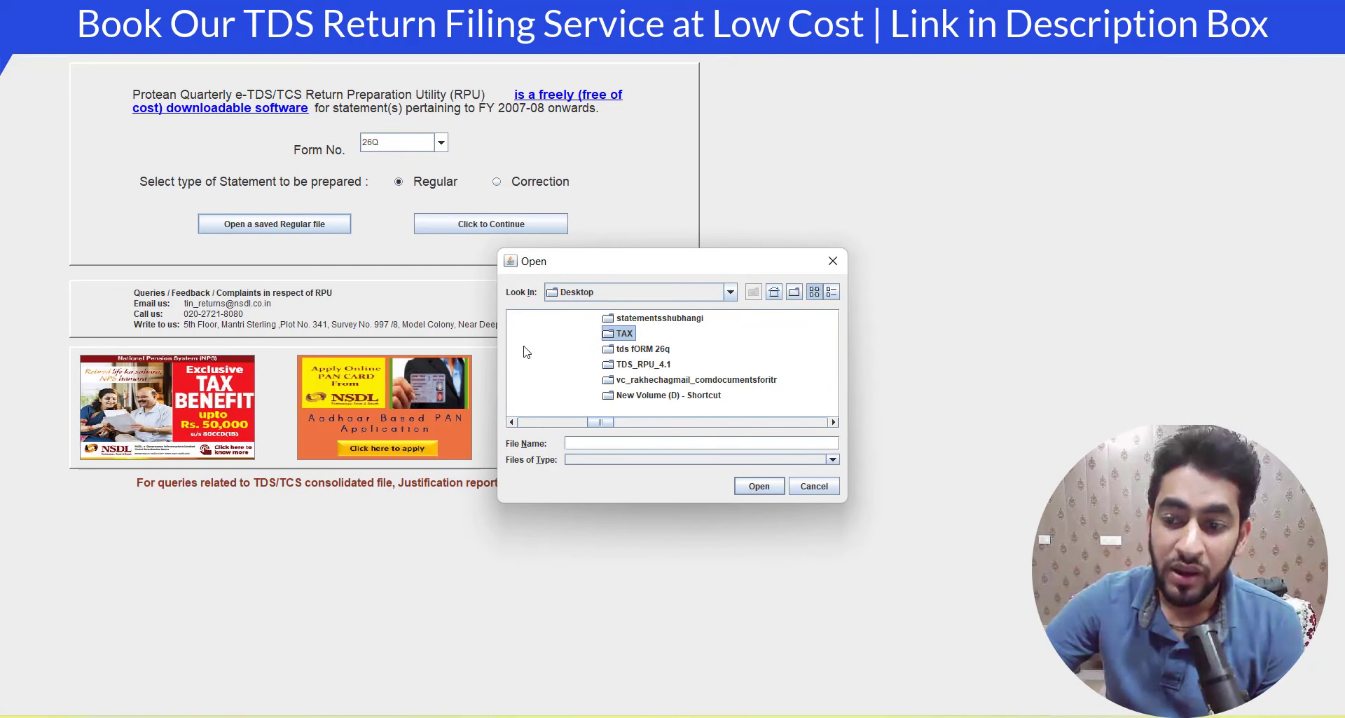
pyautogui.doubleClick(640, 349)
pyautogui.click(571, 395)
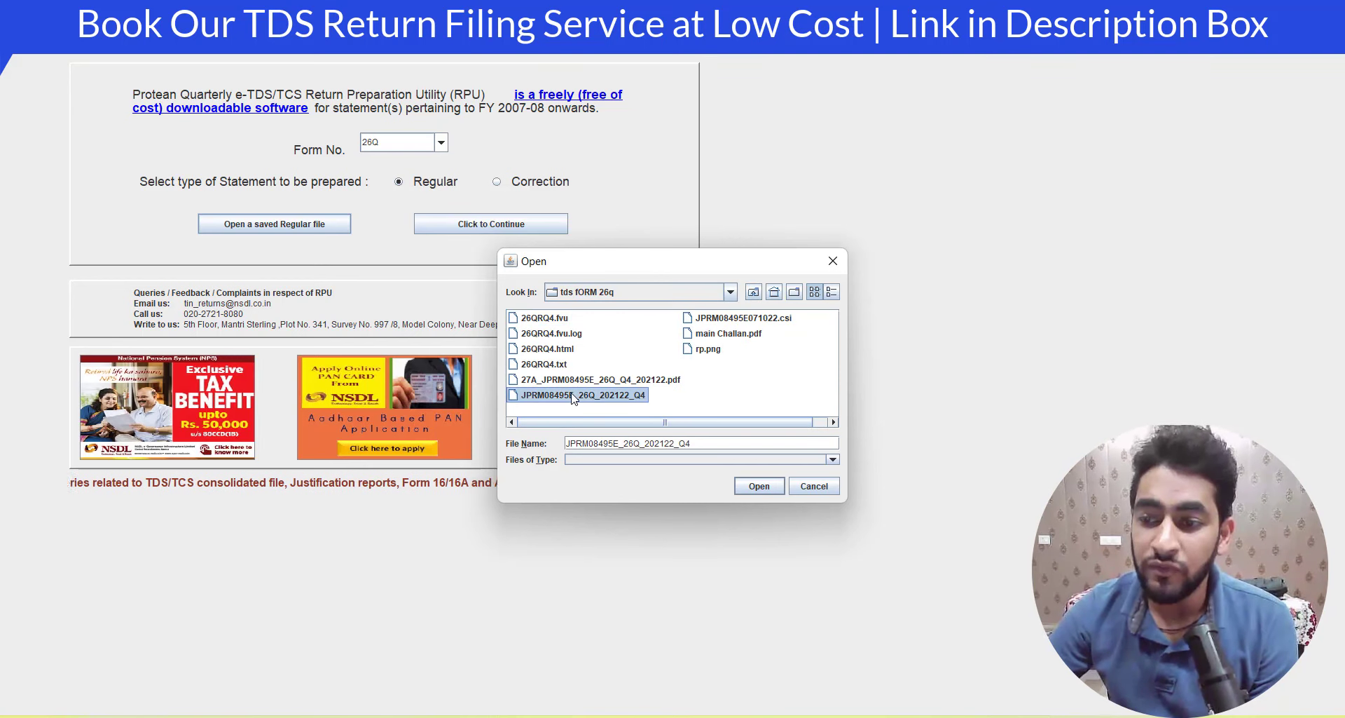
pyautogui.click(756, 487)
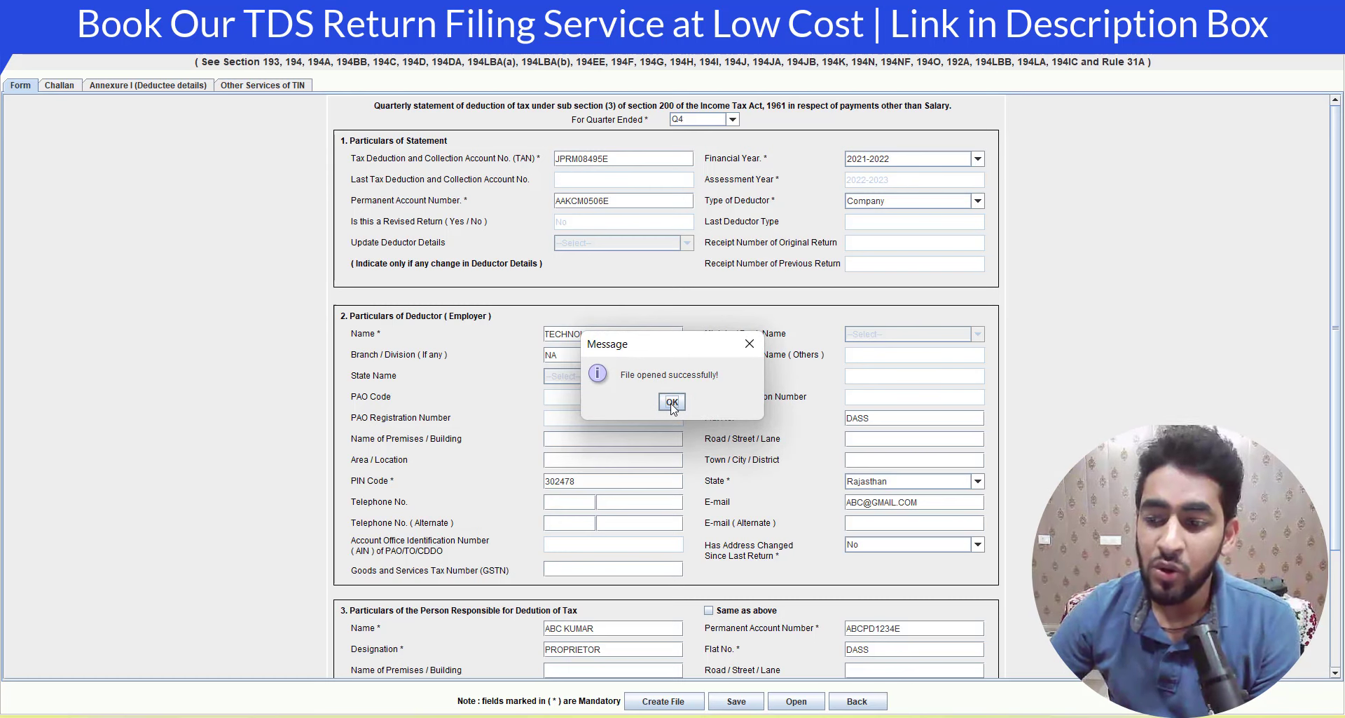
pyautogui.click(672, 403)
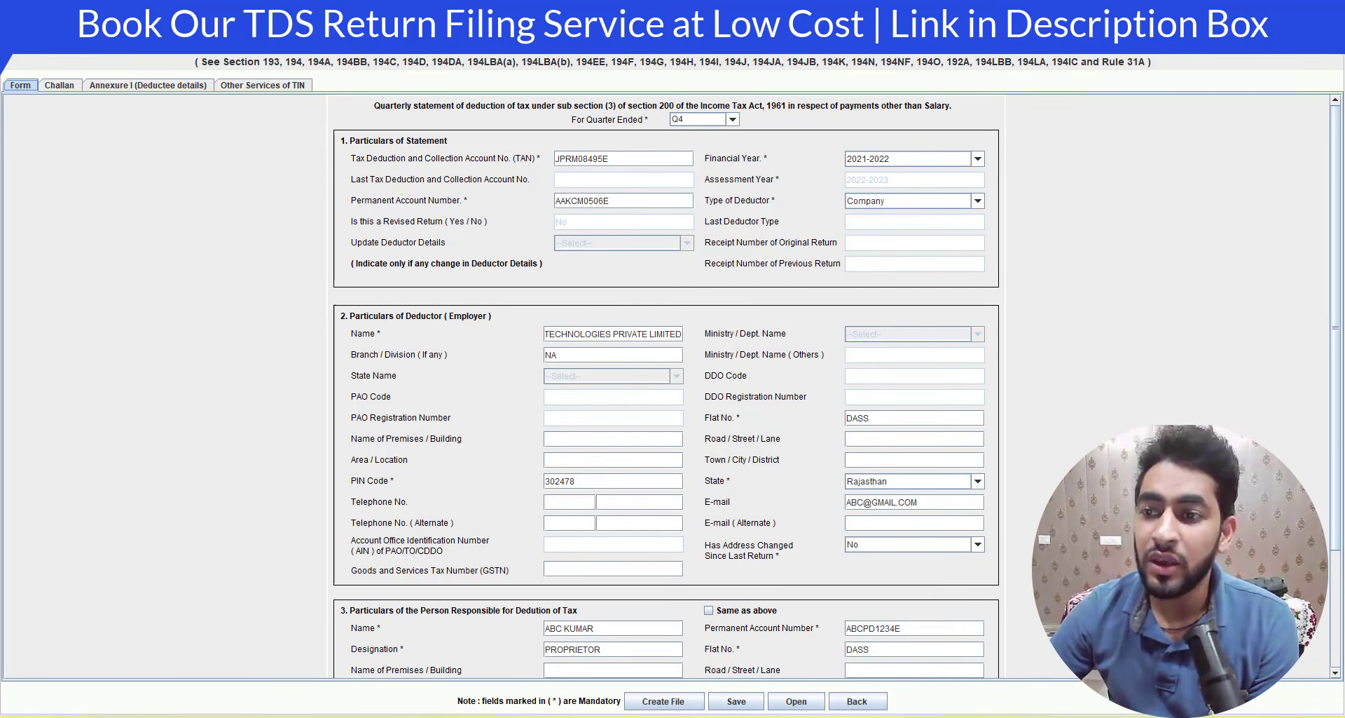
# - Decline saving changes and review the statement, deductor and responsible person particulars on the form
pyautogui.scroll(-3, 666, 421)
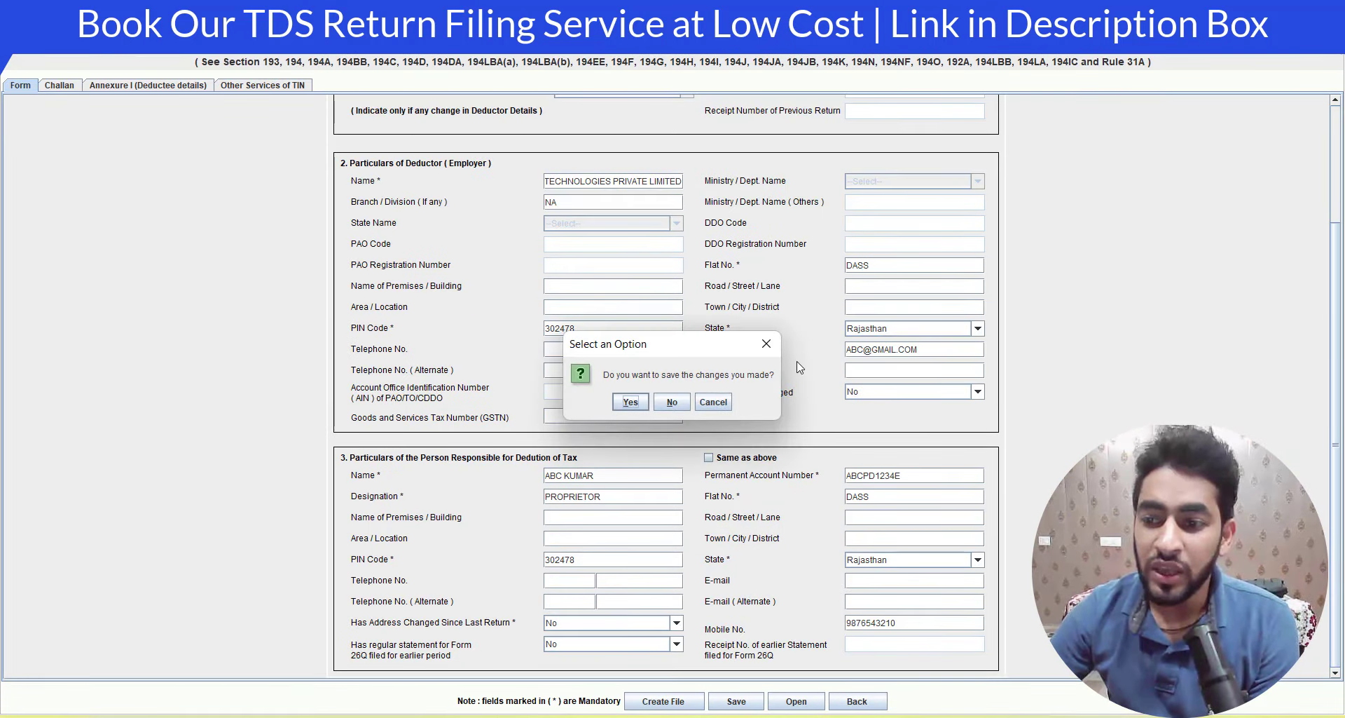
pyautogui.click(678, 401)
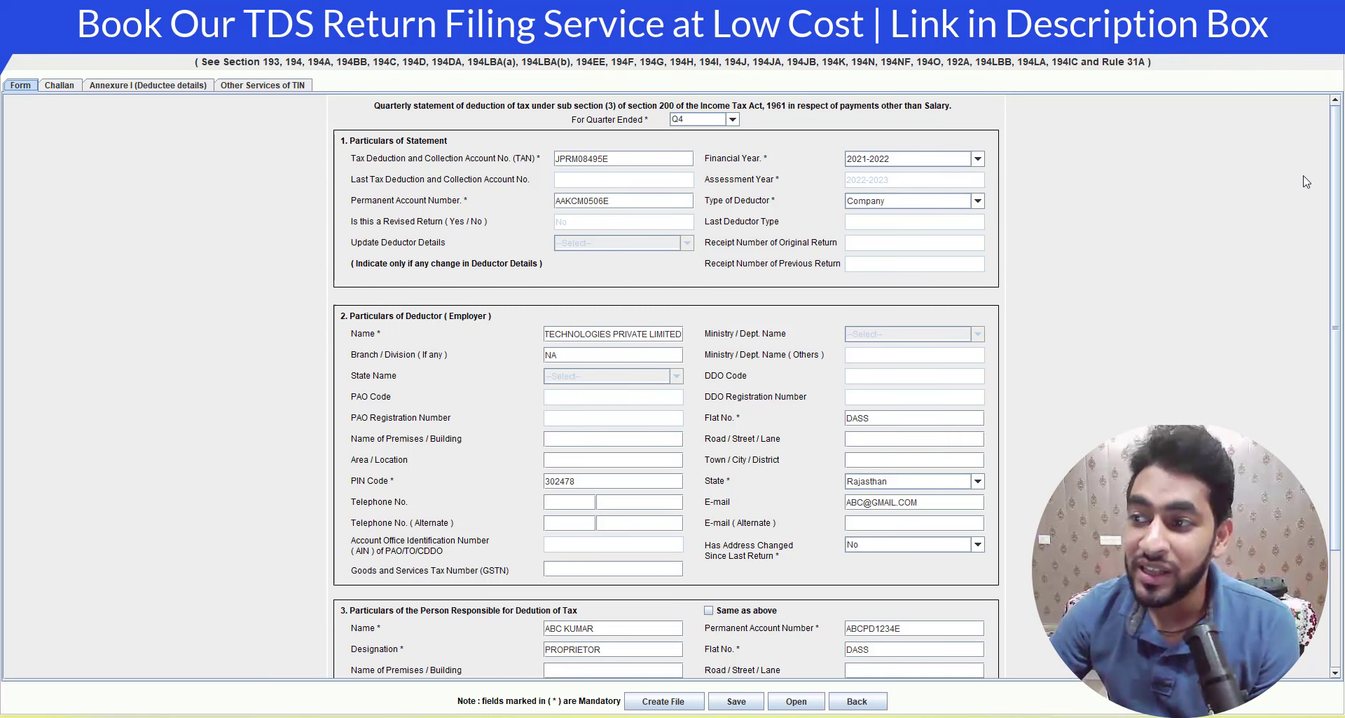
pyautogui.moveTo(1336, 184); pyautogui.dragTo(1335, 295)
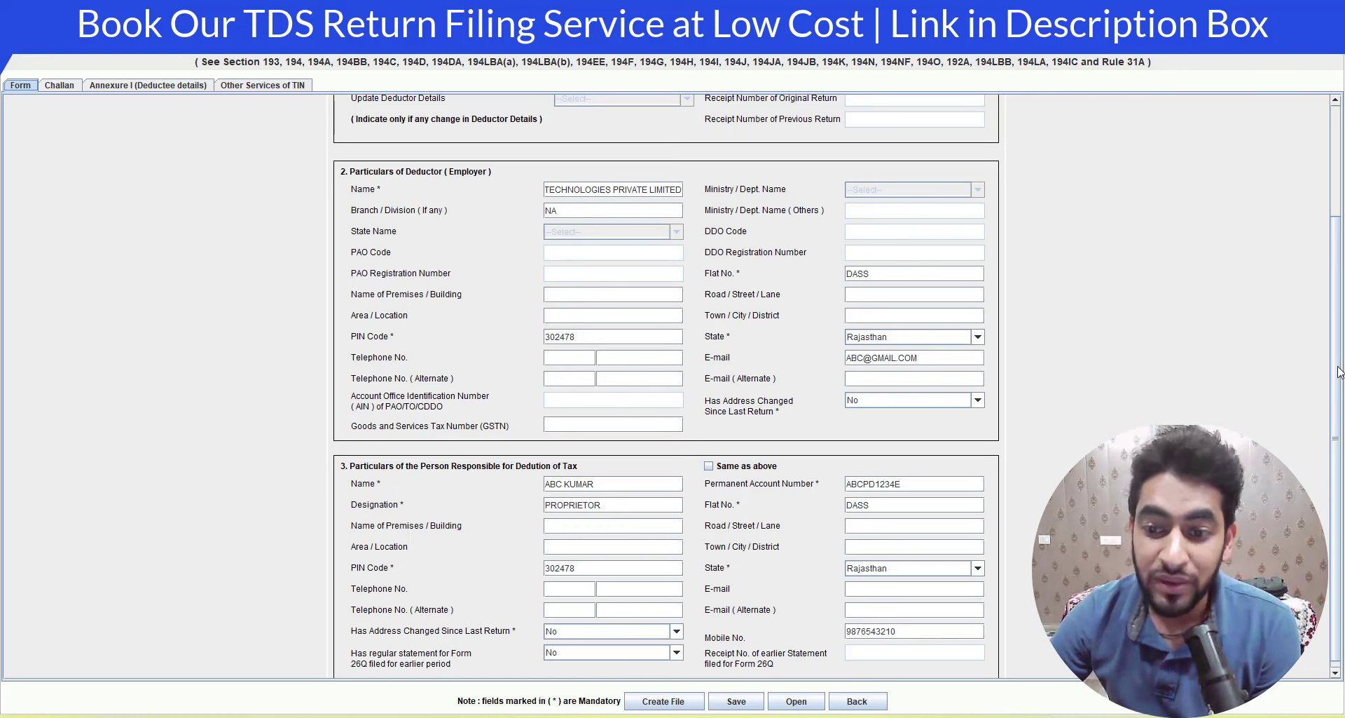
pyautogui.scroll(-1, 1338, 371)
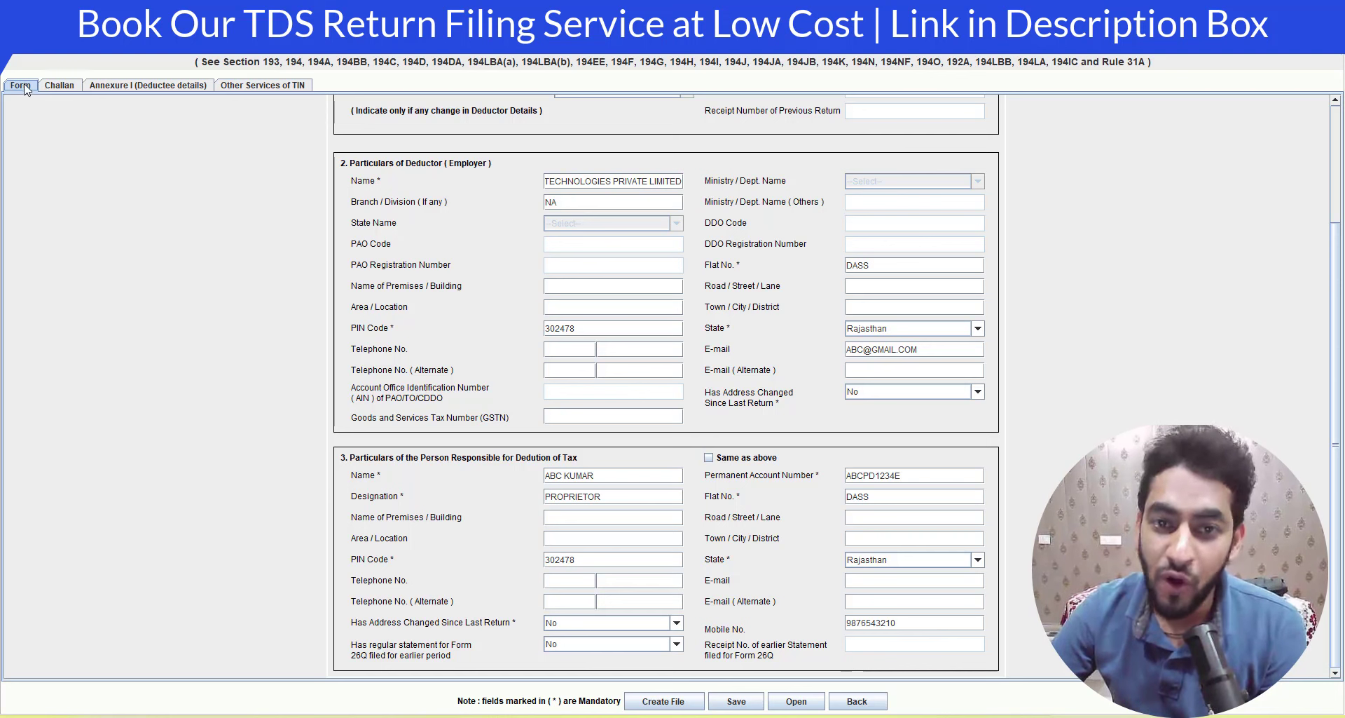
# - Review the challan row's columns and compare its BSR code, deposit date and serial number with the challan PDF
pyautogui.click(59, 86)
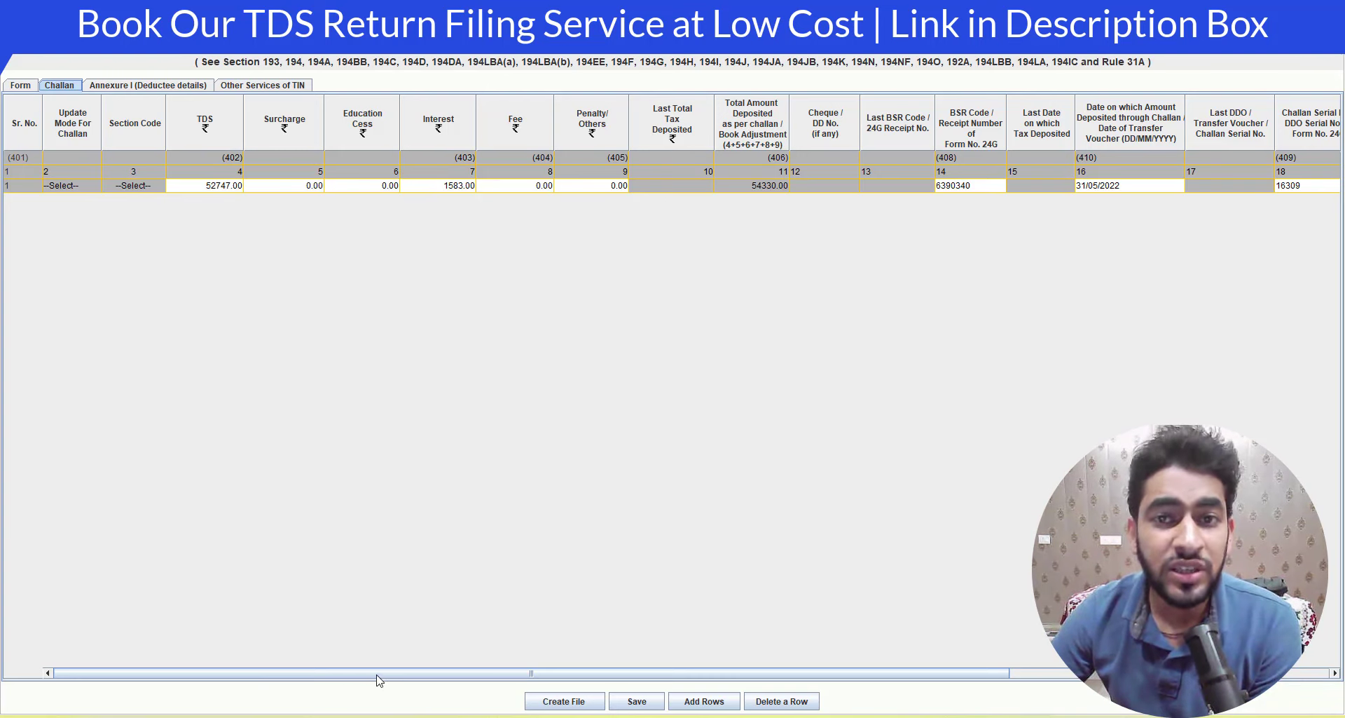
pyautogui.moveTo(376, 675); pyautogui.dragTo(577, 673)
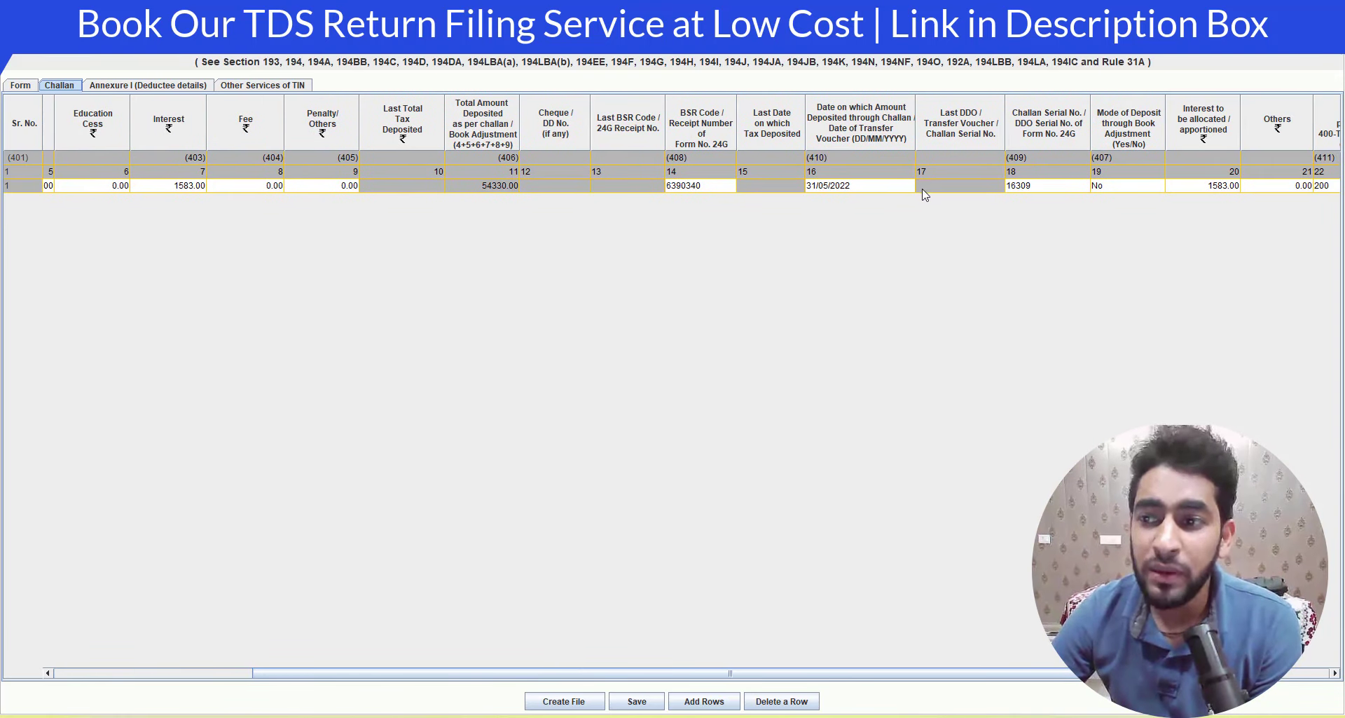
pyautogui.click(849, 634)
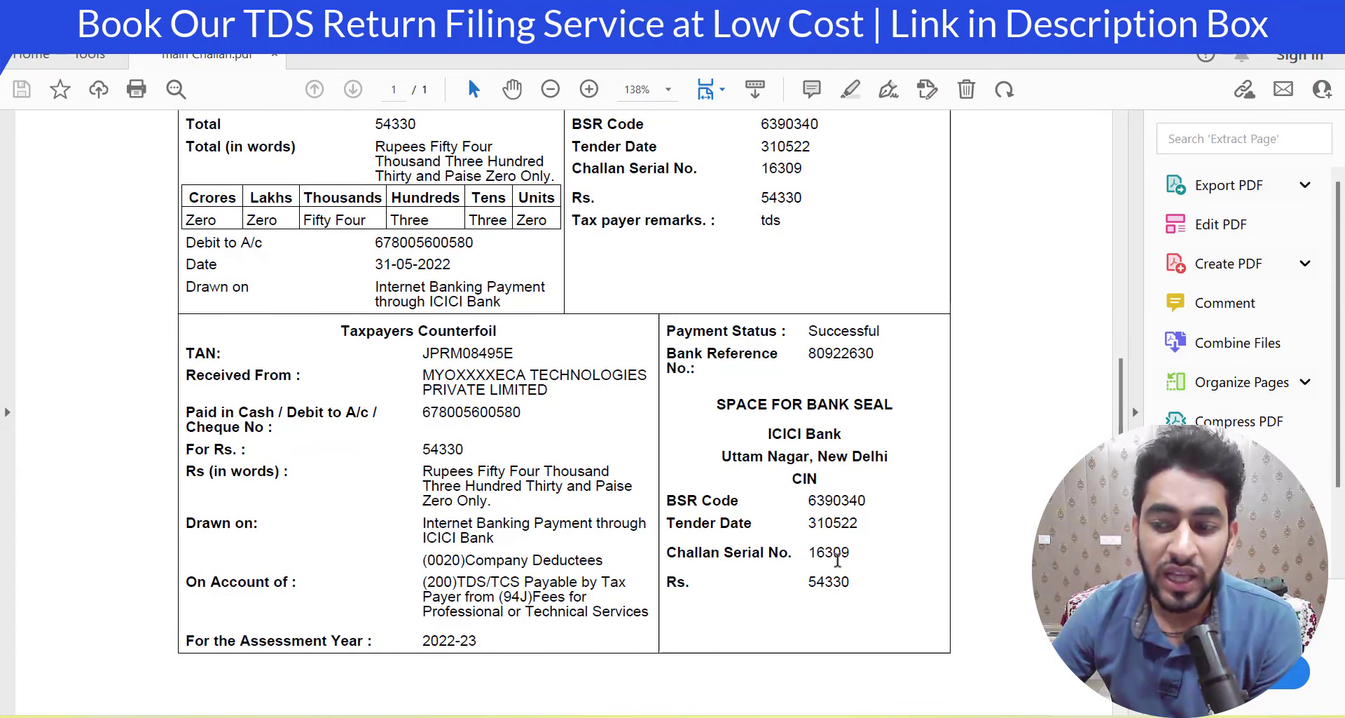
pyautogui.hotkey('alt', 'Tab')
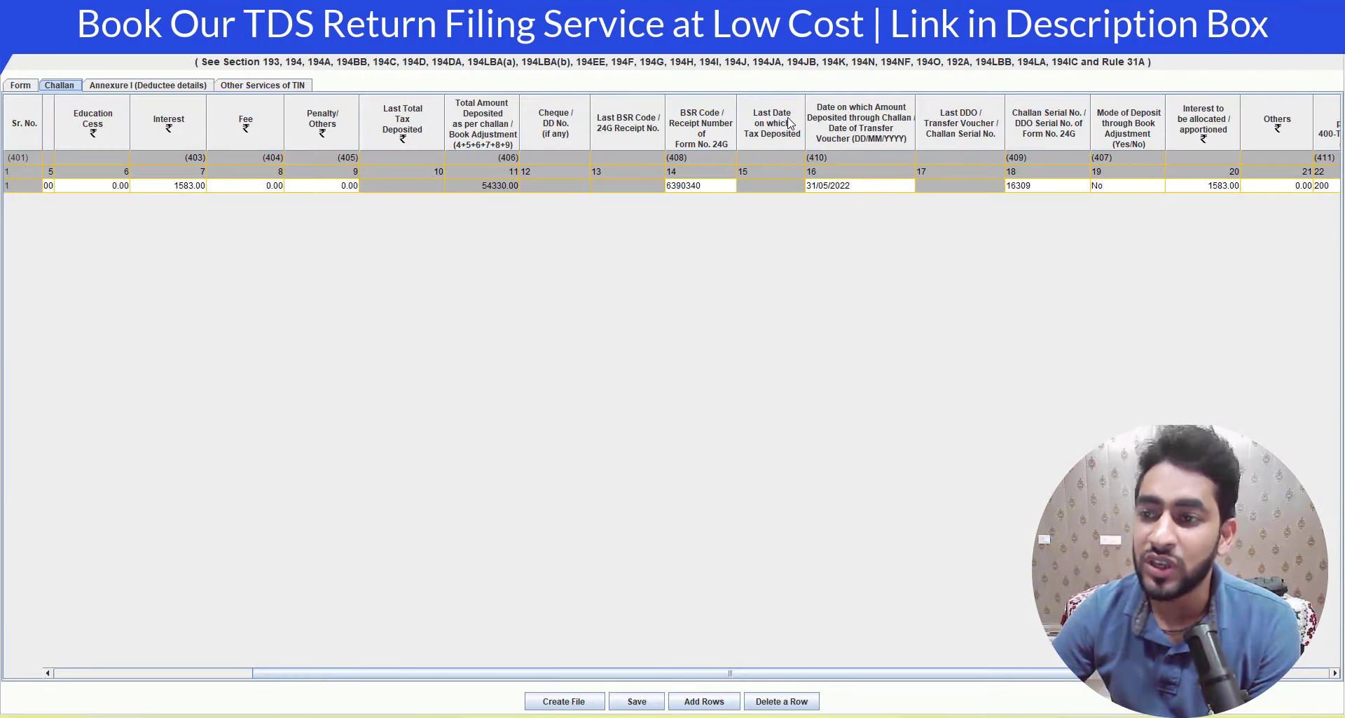
pyautogui.moveTo(715, 674); pyautogui.dragTo(834, 671)
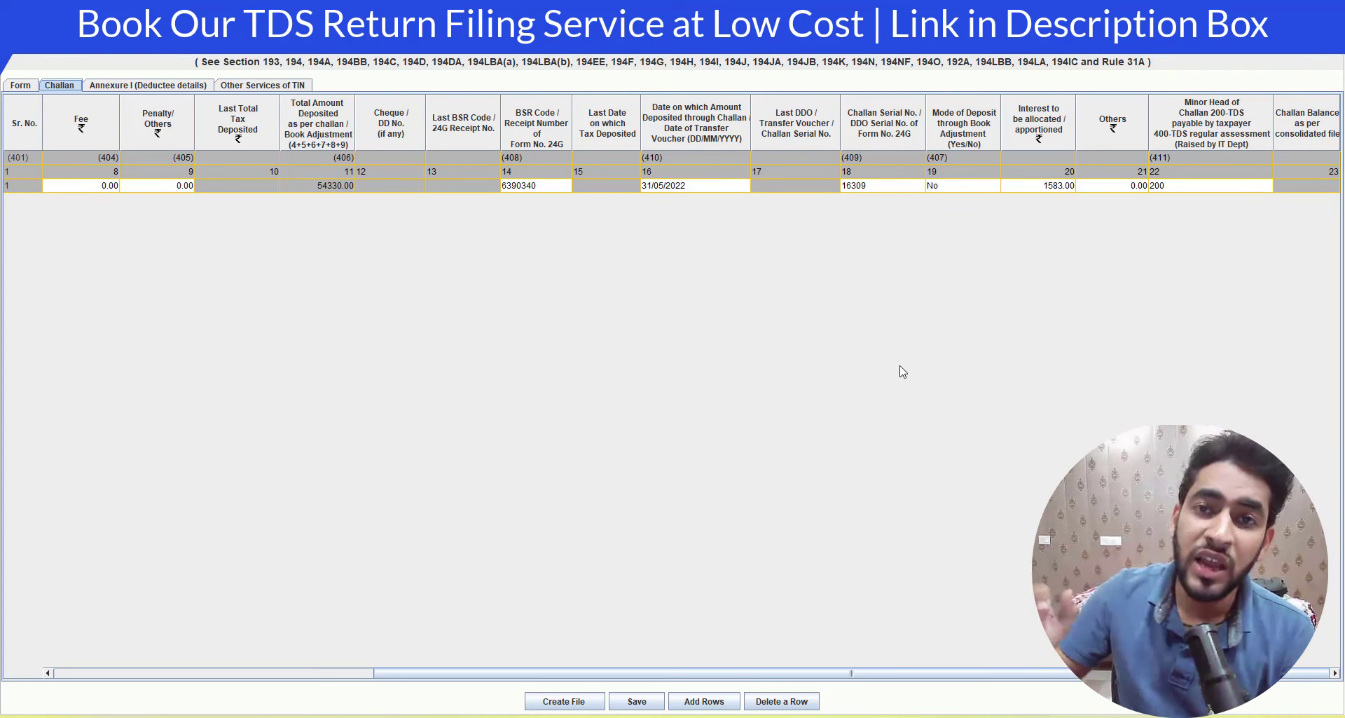
# - Open the Annexure I deductee details
pyautogui.click(136, 90)
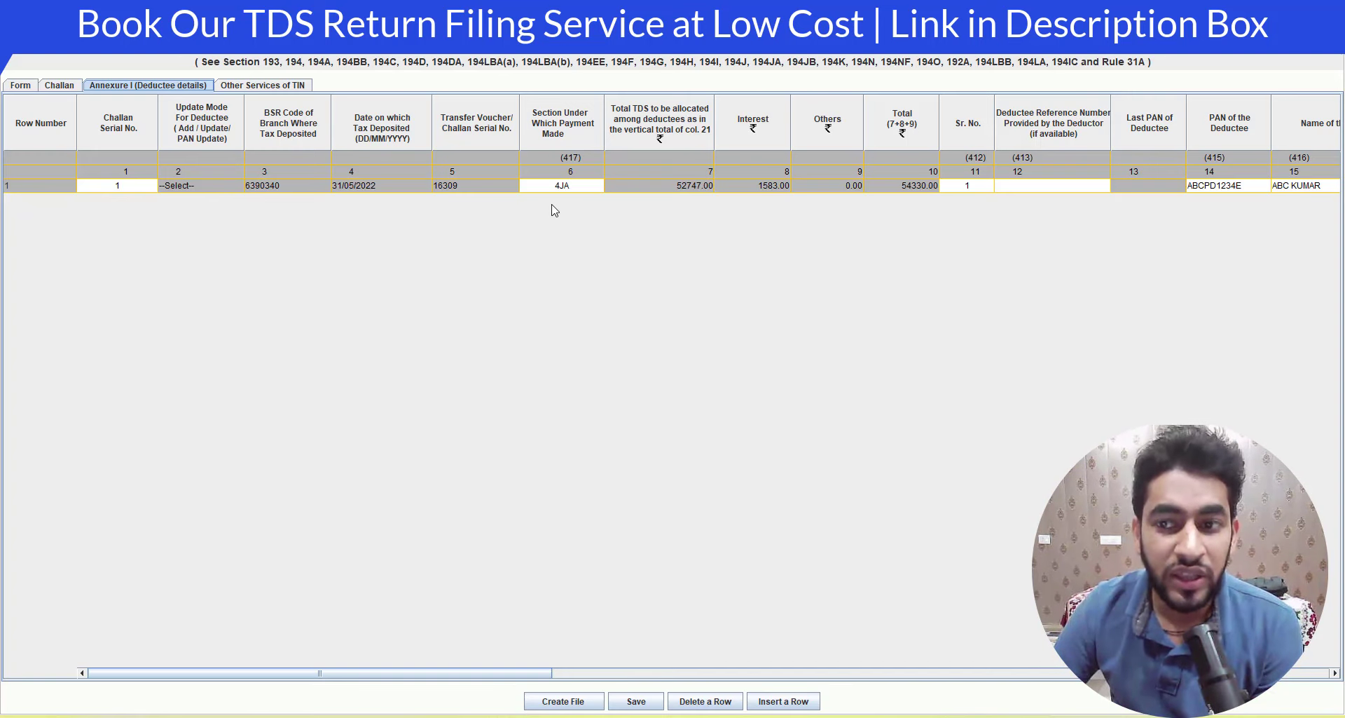
# - Select 4JA as the section under which payment was made in the deductee row and check the total TDS to be allocated
pyautogui.click(565, 190)
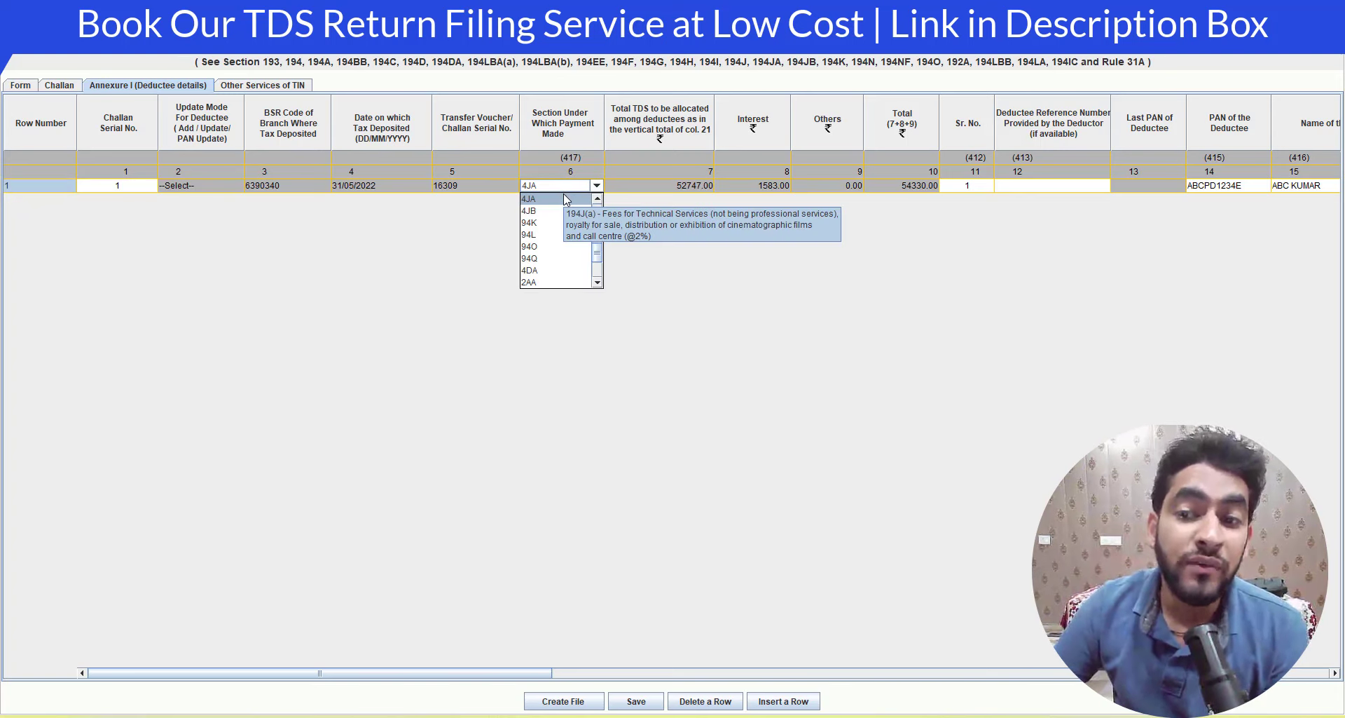
pyautogui.click(565, 199)
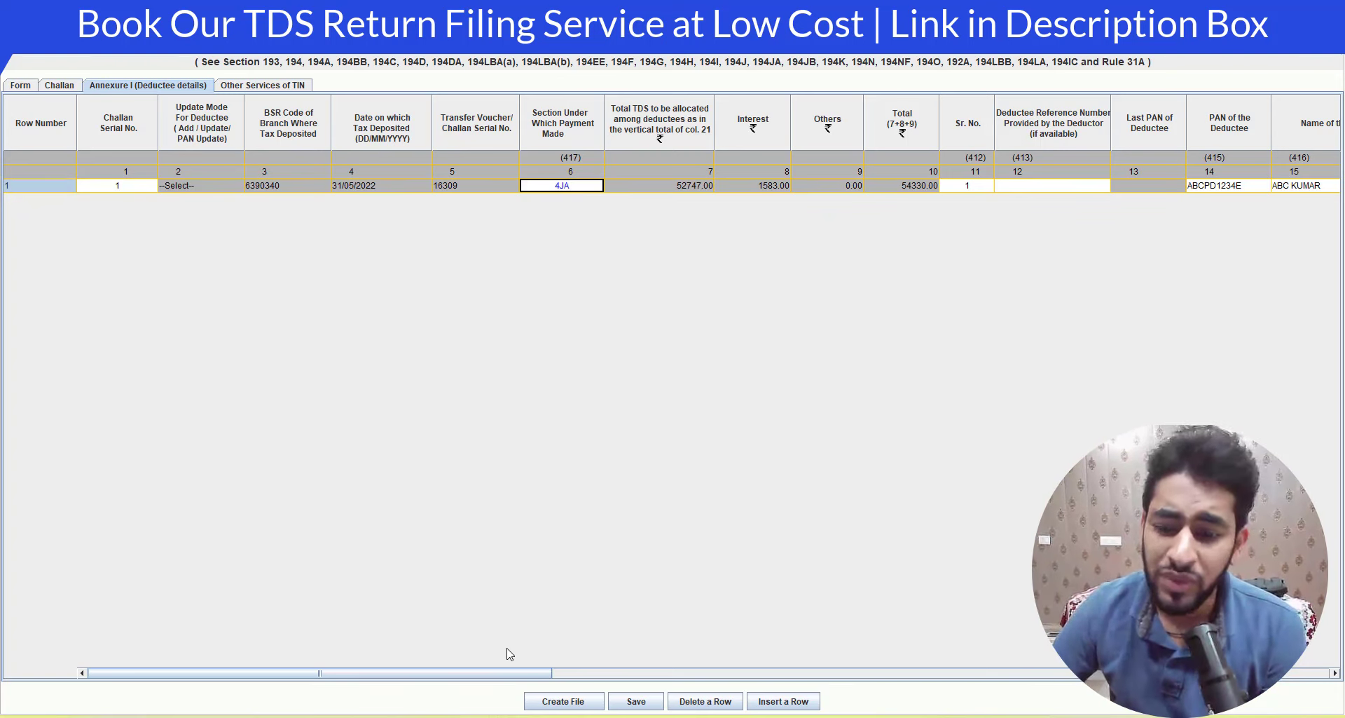
pyautogui.moveTo(517, 675); pyautogui.dragTo(564, 658)
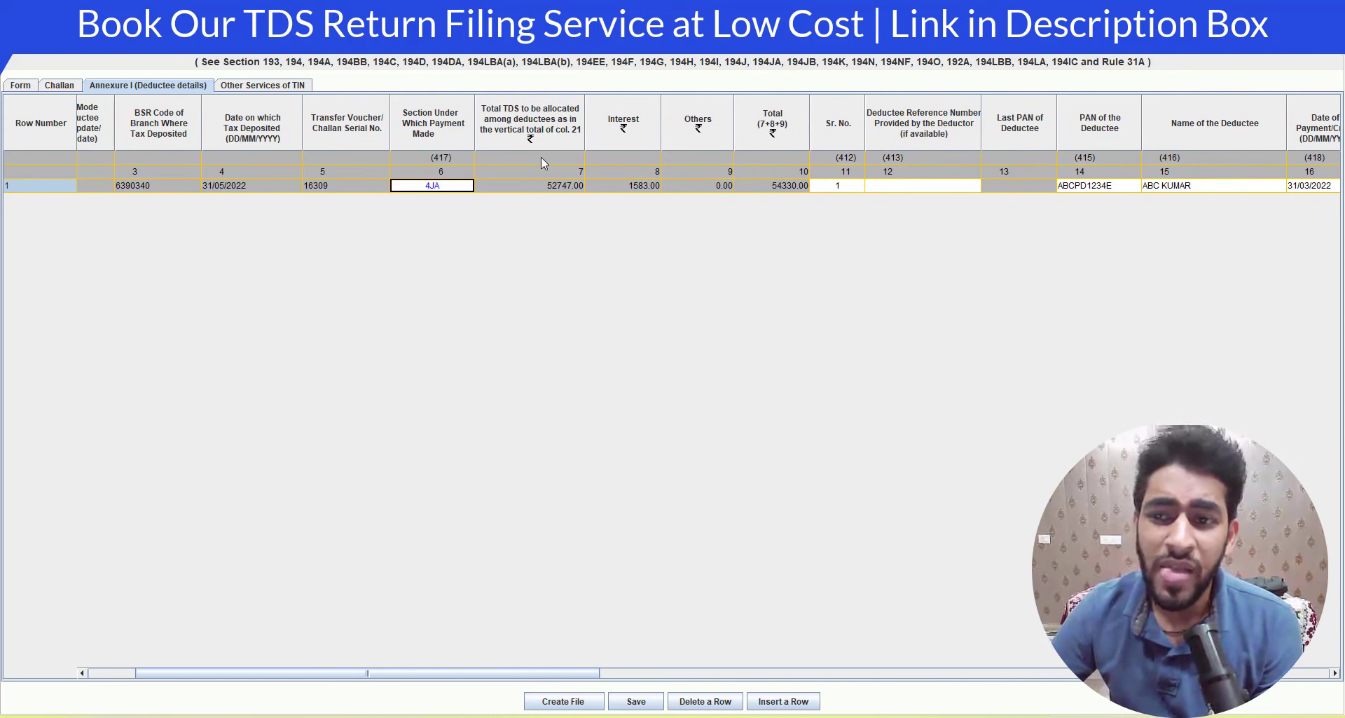
pyautogui.click(551, 191)
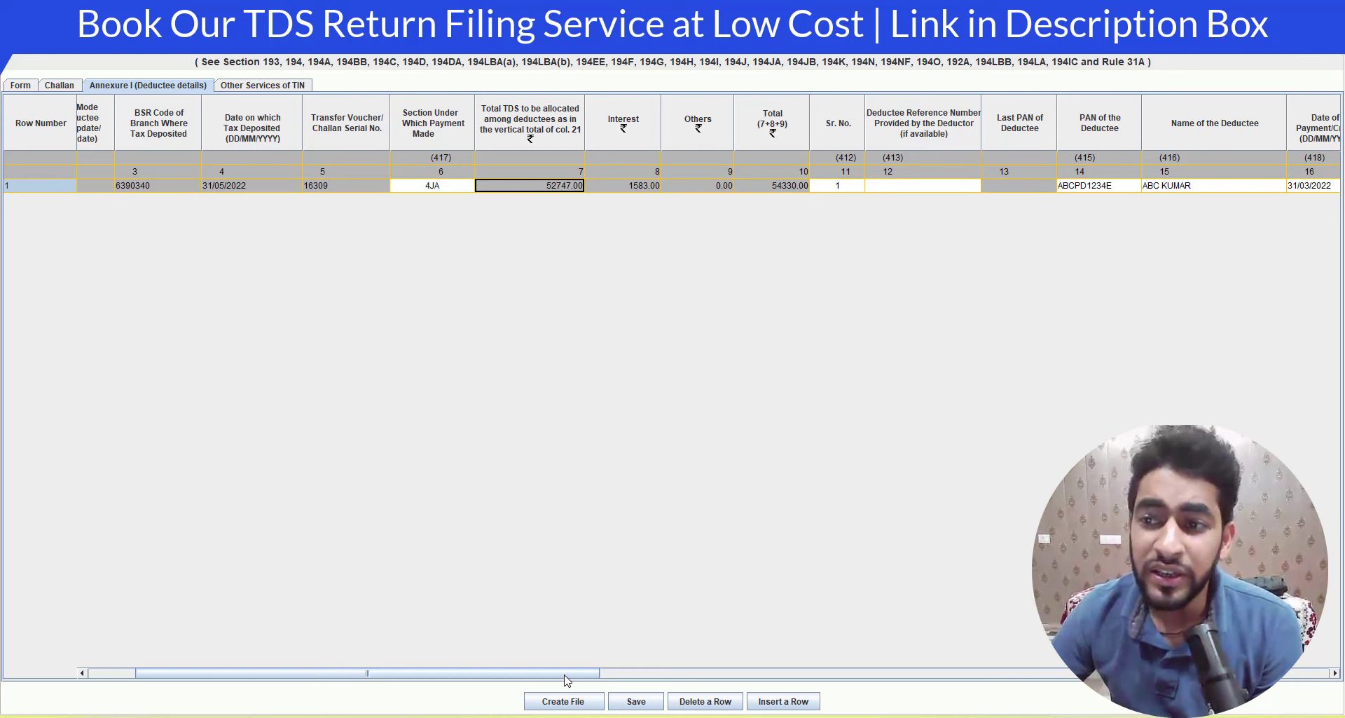
# - Review the deductee row's remaining columns, from PAN, payment date and amounts through deductee code, tax rate and section 194N cash withdrawals
pyautogui.hscroll(5, 634, 667)
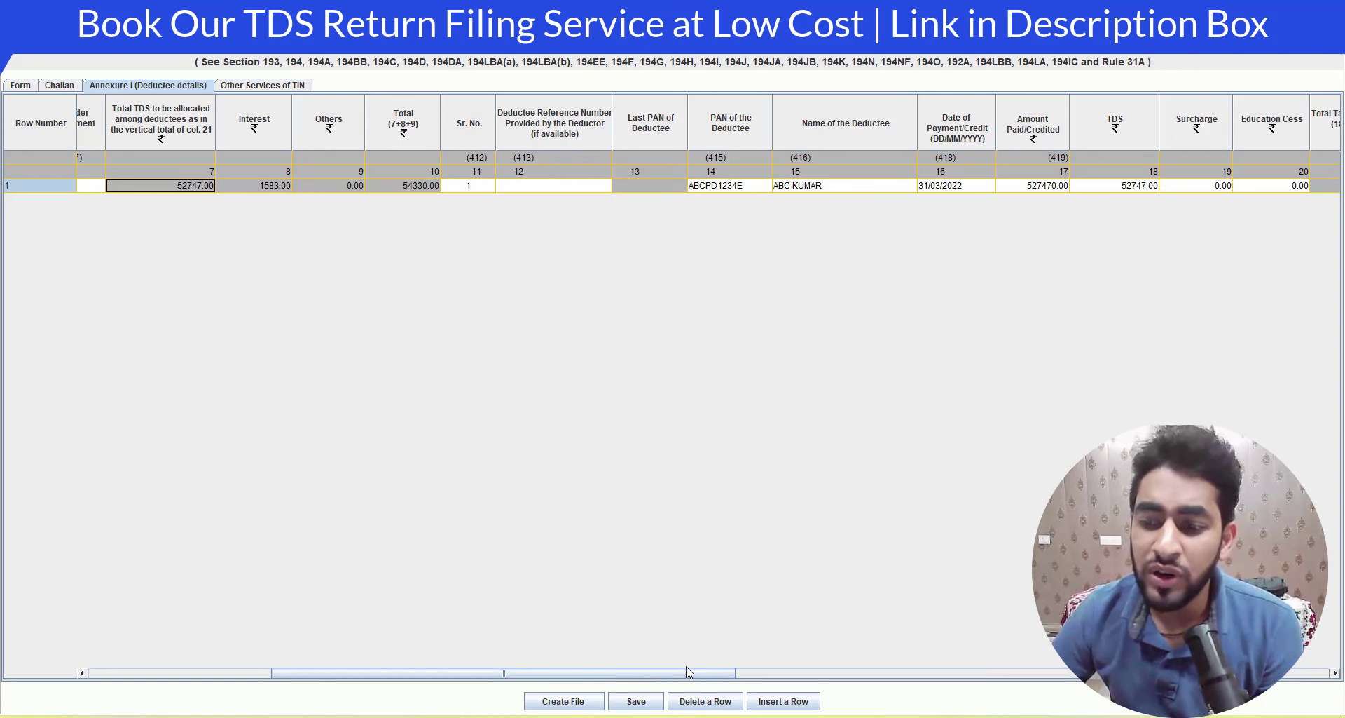
pyautogui.moveTo(686, 672); pyautogui.dragTo(774, 673)
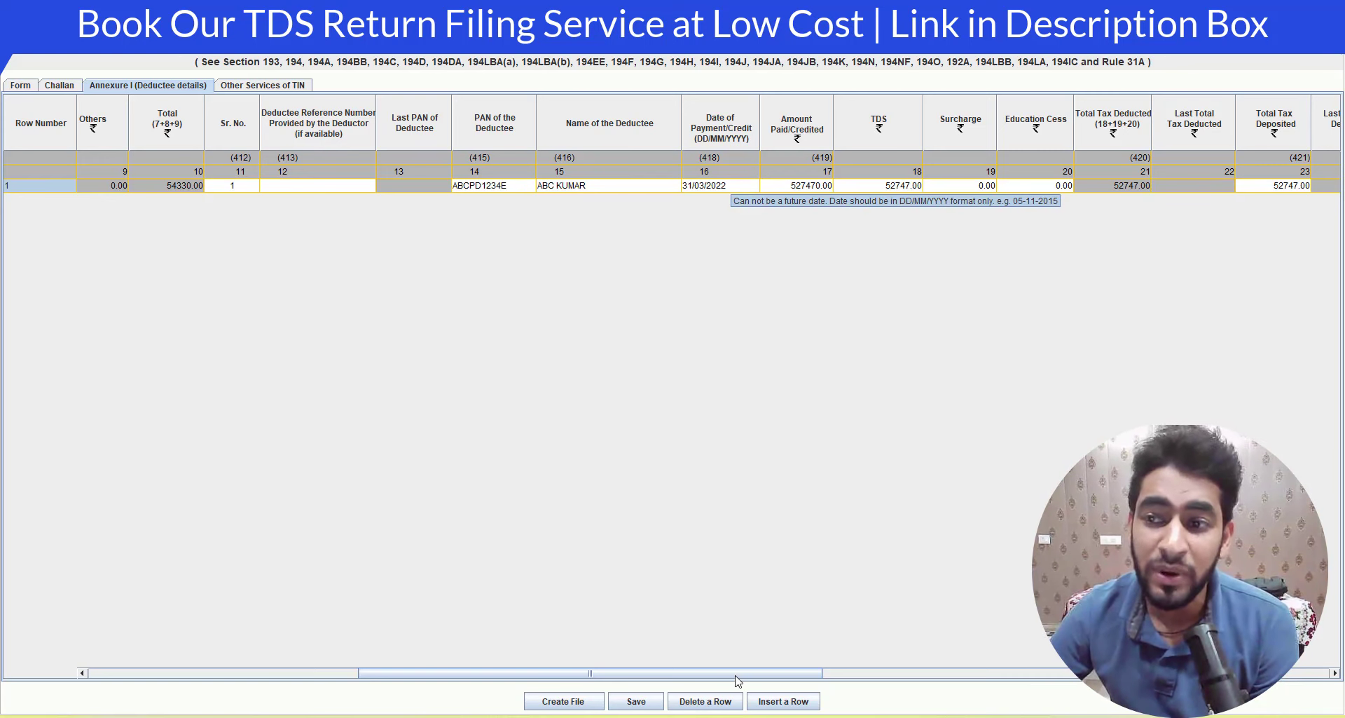
pyautogui.moveTo(737, 679); pyautogui.dragTo(805, 673)
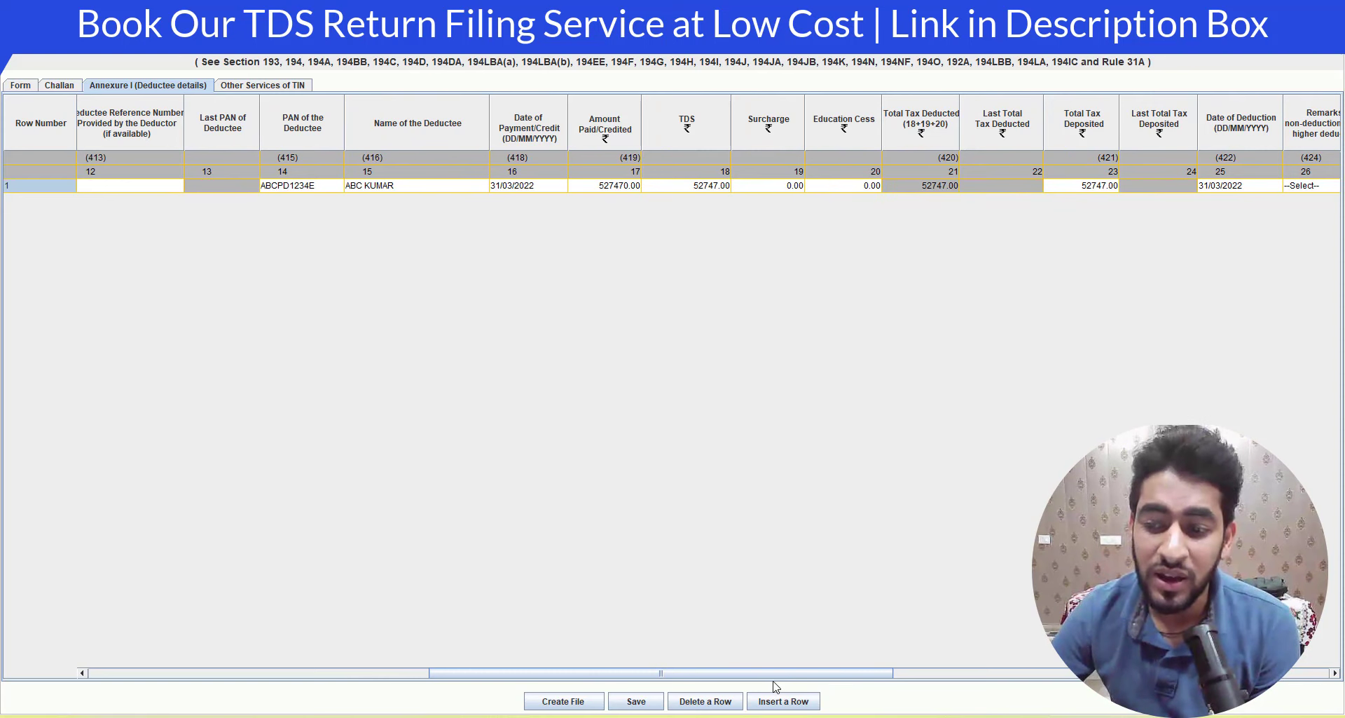
pyautogui.moveTo(786, 677); pyautogui.dragTo(847, 679)
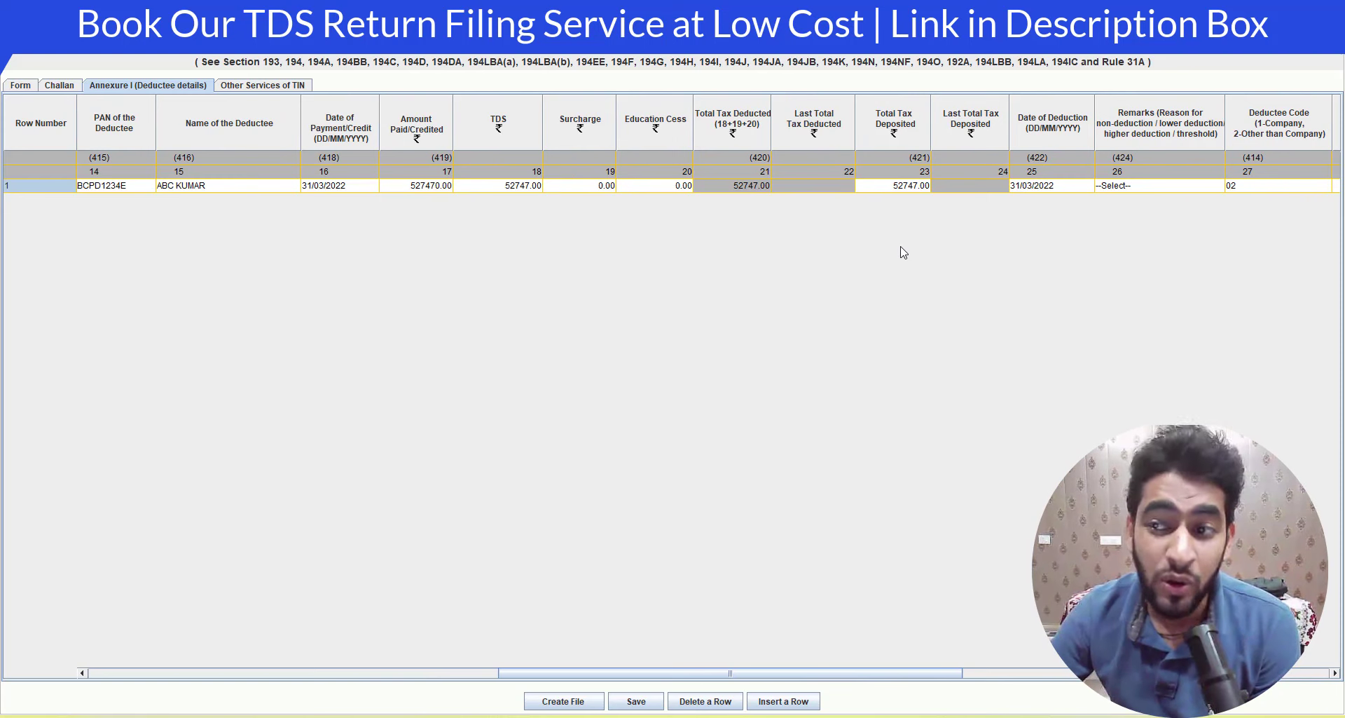
pyautogui.moveTo(892, 676); pyautogui.dragTo(990, 678)
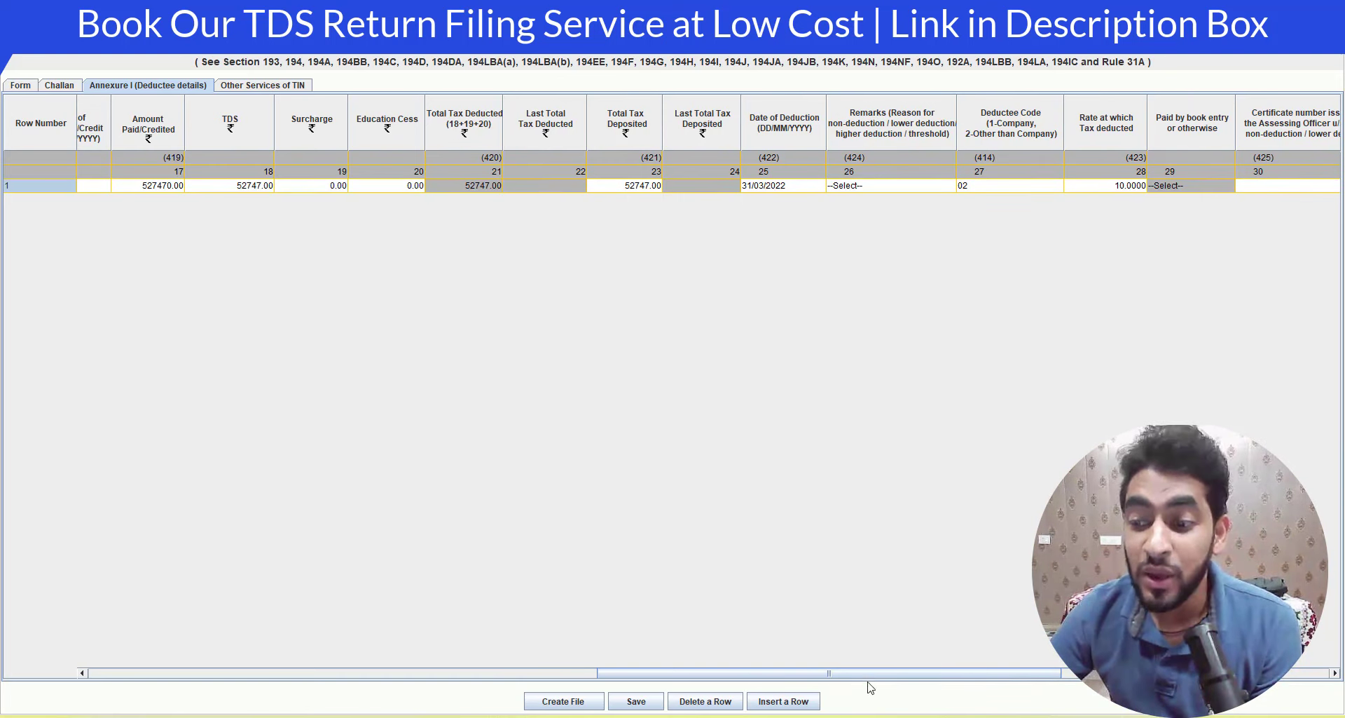
pyautogui.moveTo(882, 674); pyautogui.dragTo(981, 684)
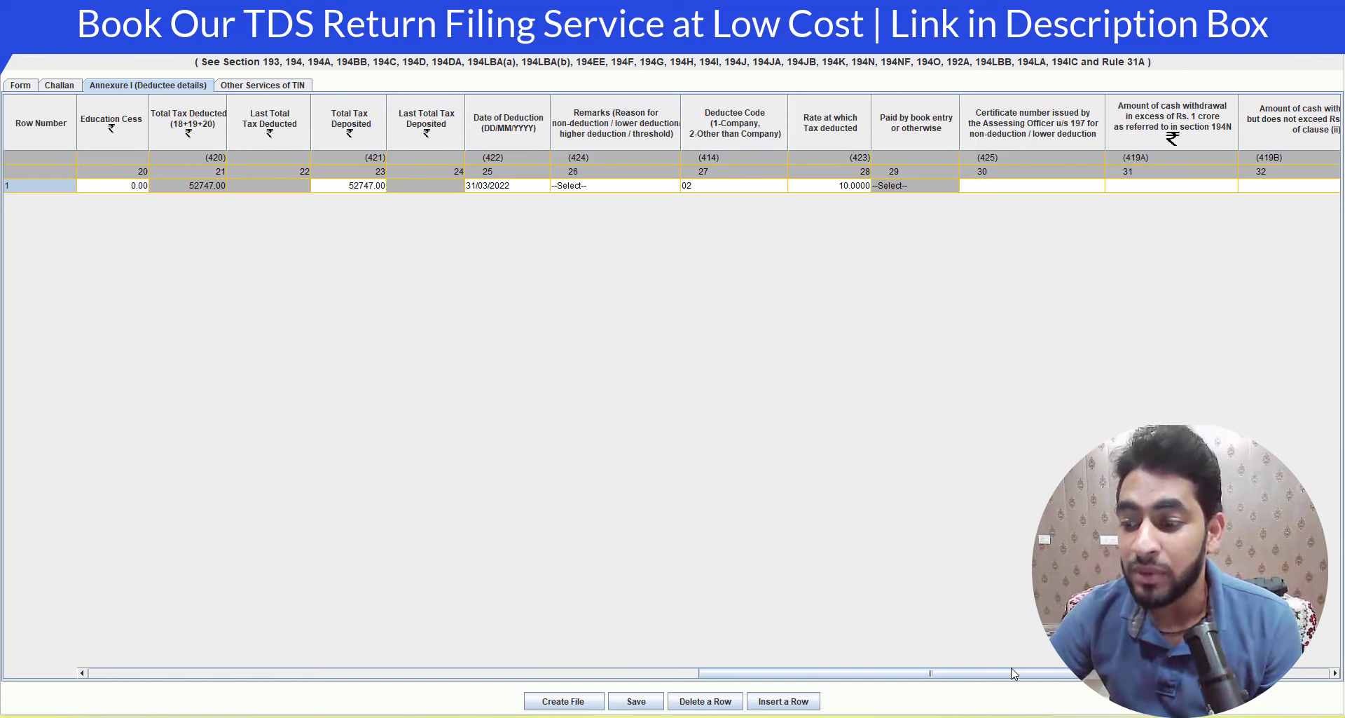
pyautogui.moveTo(1012, 672); pyautogui.dragTo(1045, 673)
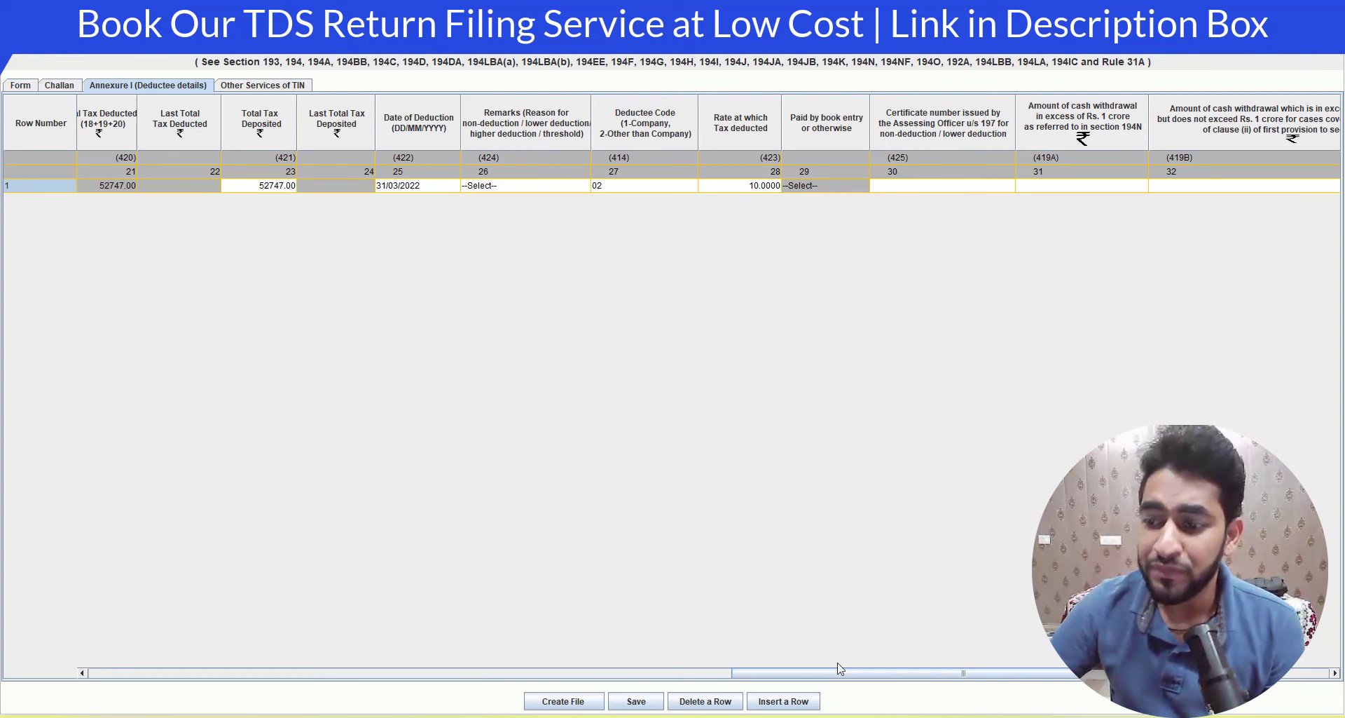
pyautogui.moveTo(855, 672); pyautogui.dragTo(1026, 657)
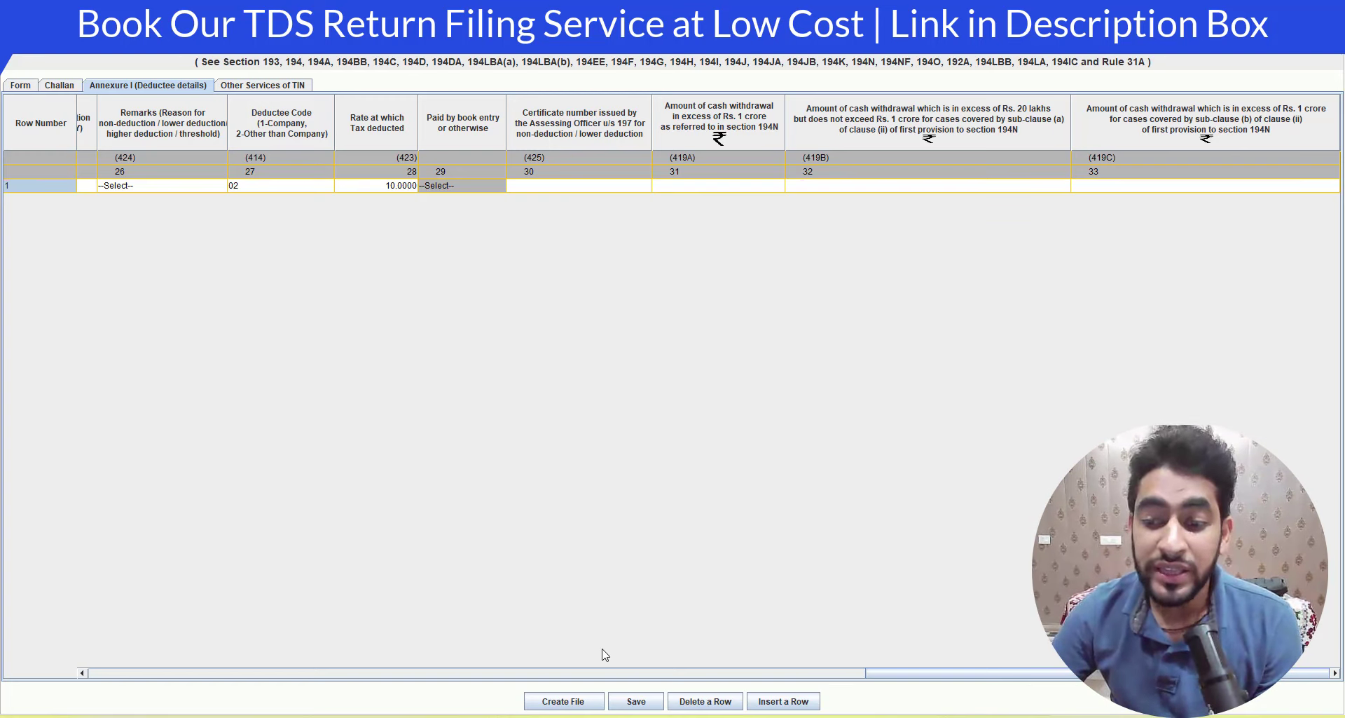
# - Start creating the return file, with the Desktop CSI file as challan input and Desktop\GHGHG\26QRQ4 as the error/upload report path
pyautogui.click(562, 702)
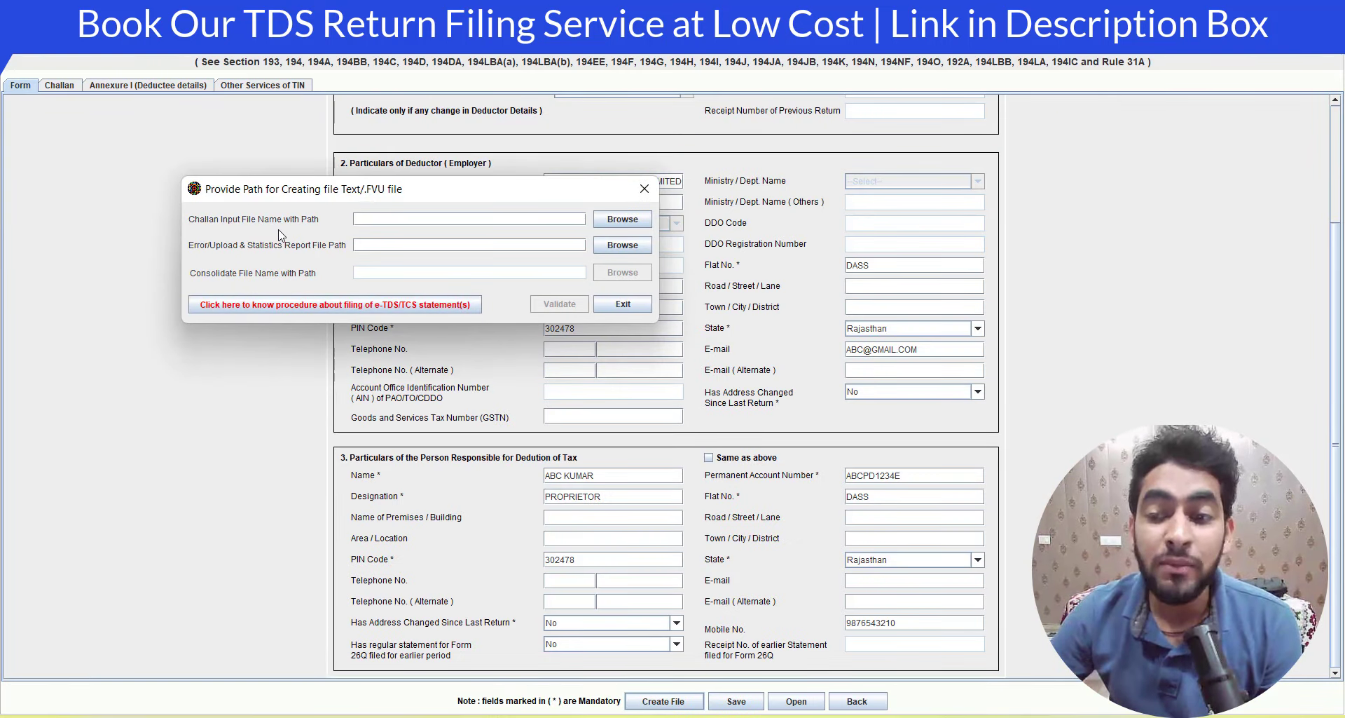
pyautogui.click(628, 229)
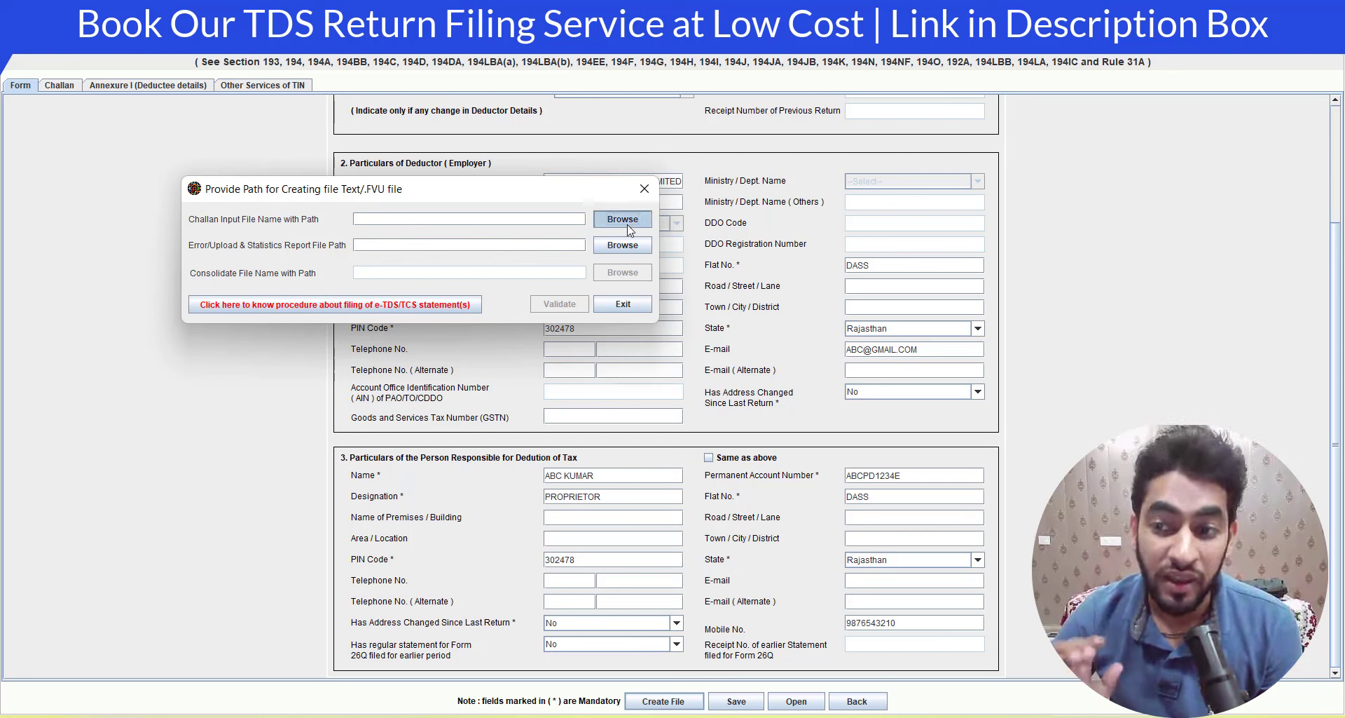
pyautogui.click(468, 177)
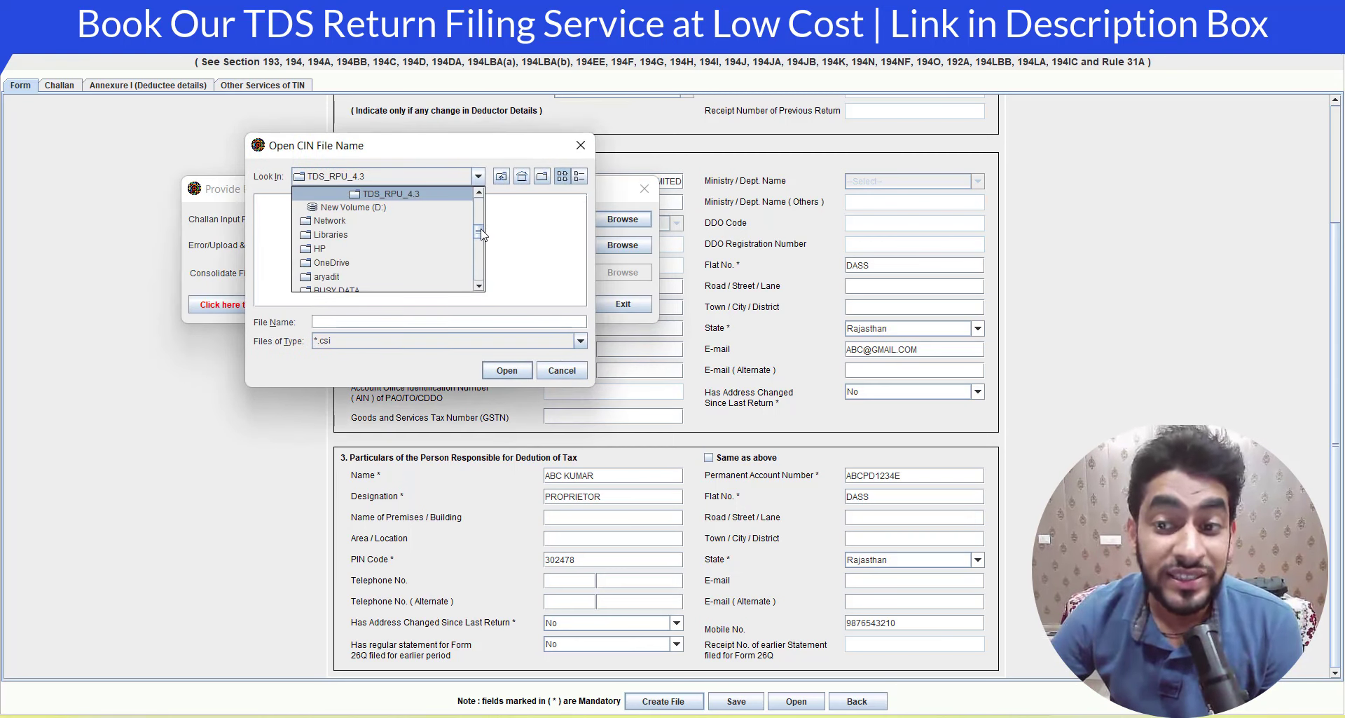
pyautogui.scroll(1, 484, 207)
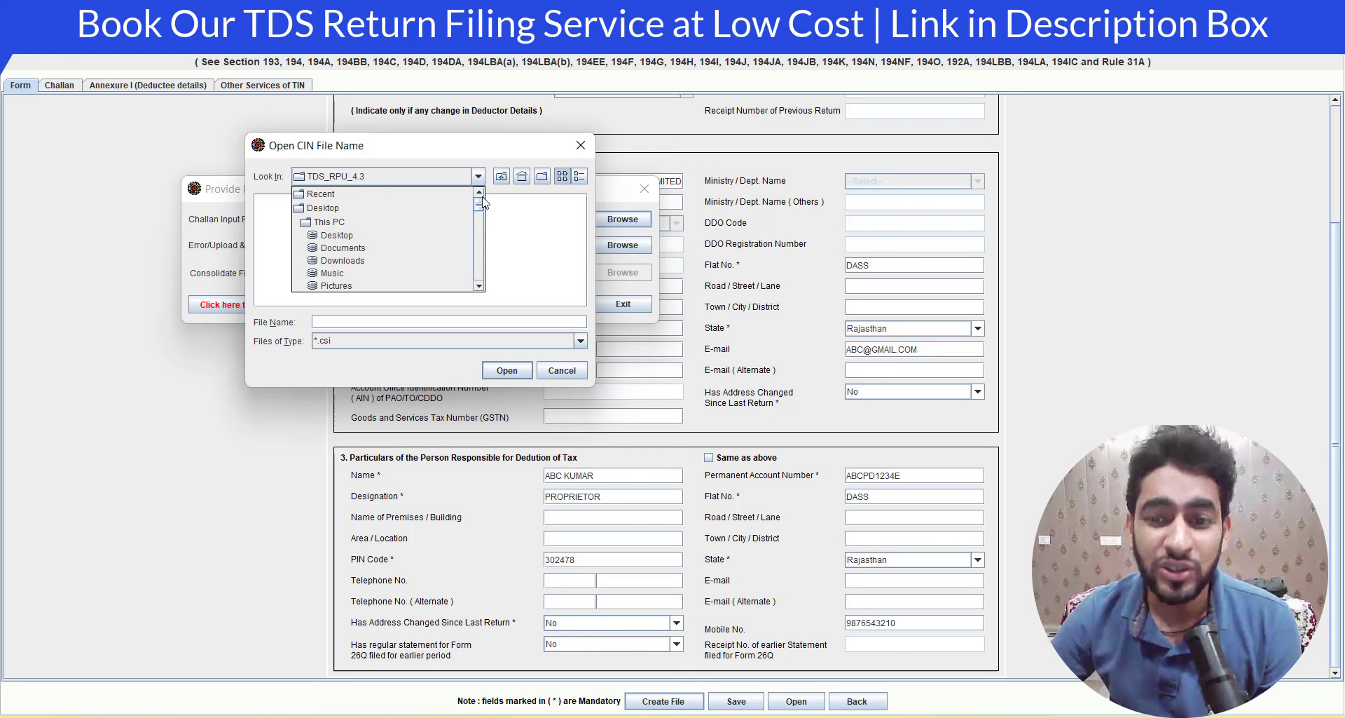
pyautogui.click(413, 205)
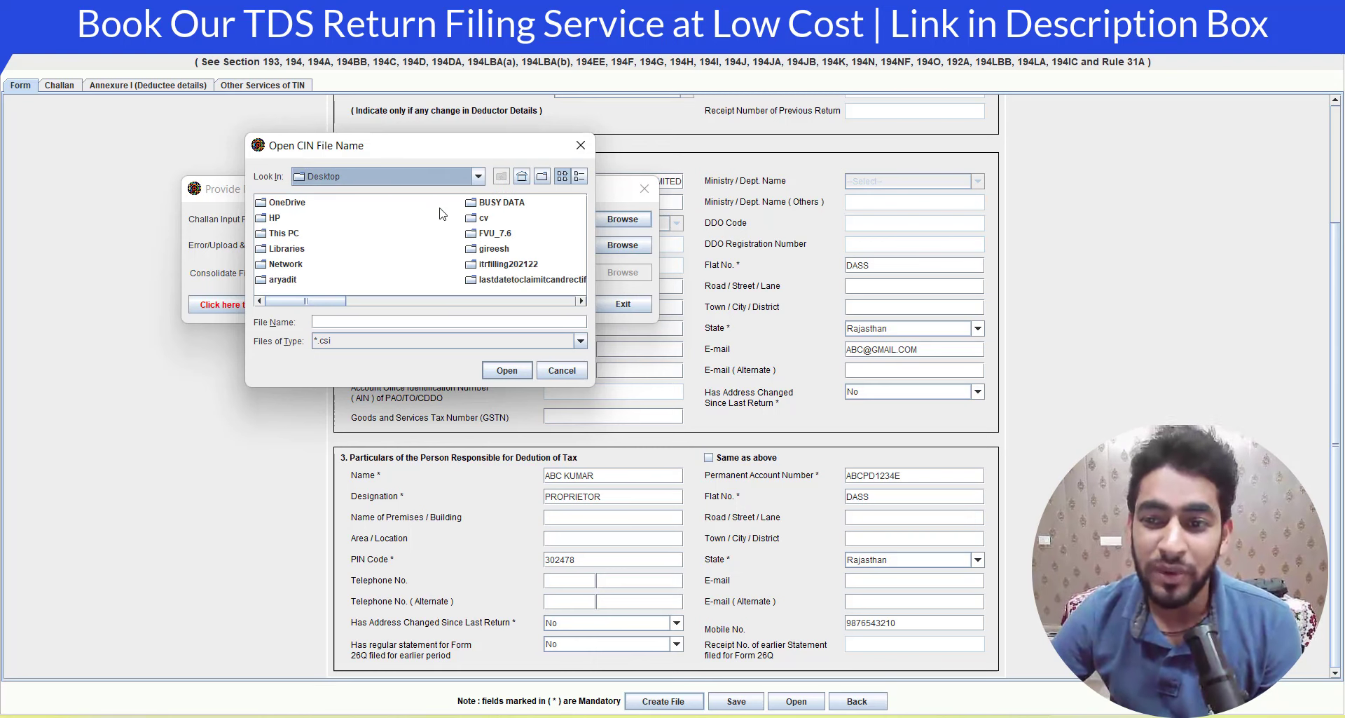
pyautogui.click(284, 280)
pyautogui.click(507, 370)
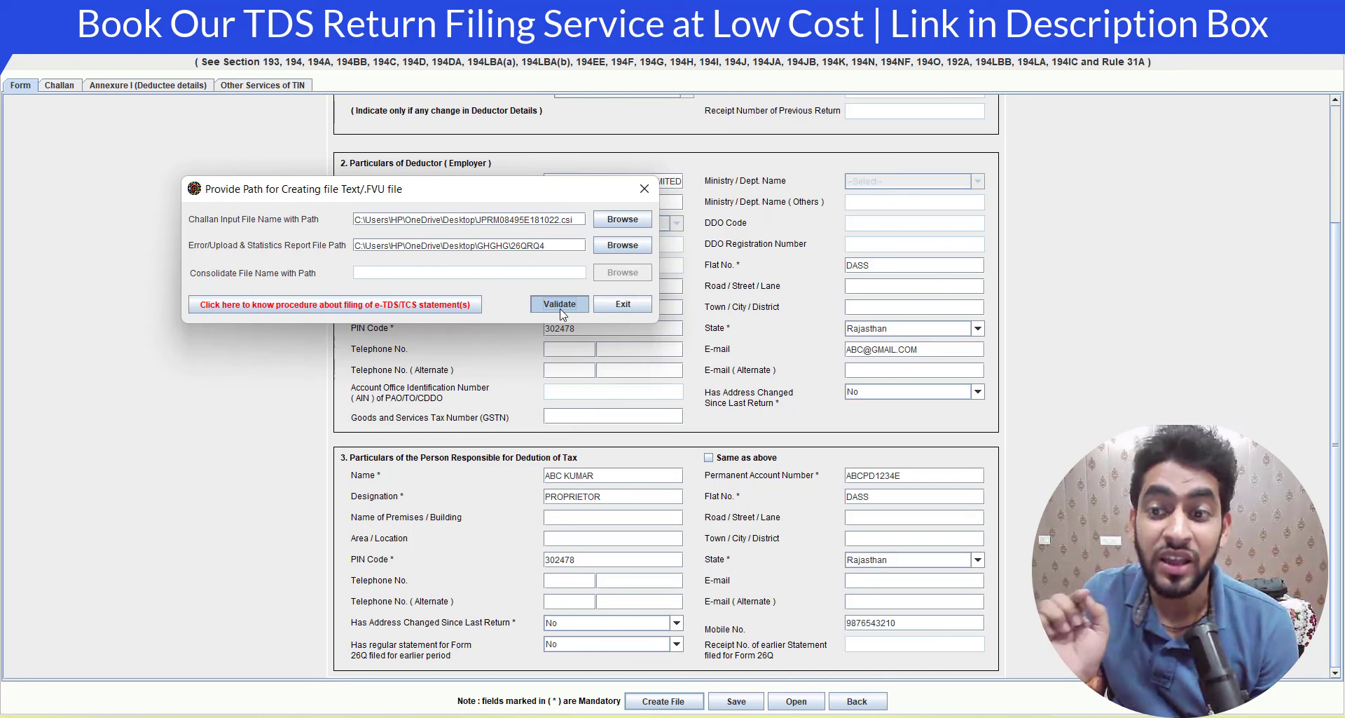
# - Validate the return to generate the FVU file and dismiss the completion messages
pyautogui.click(560, 306)
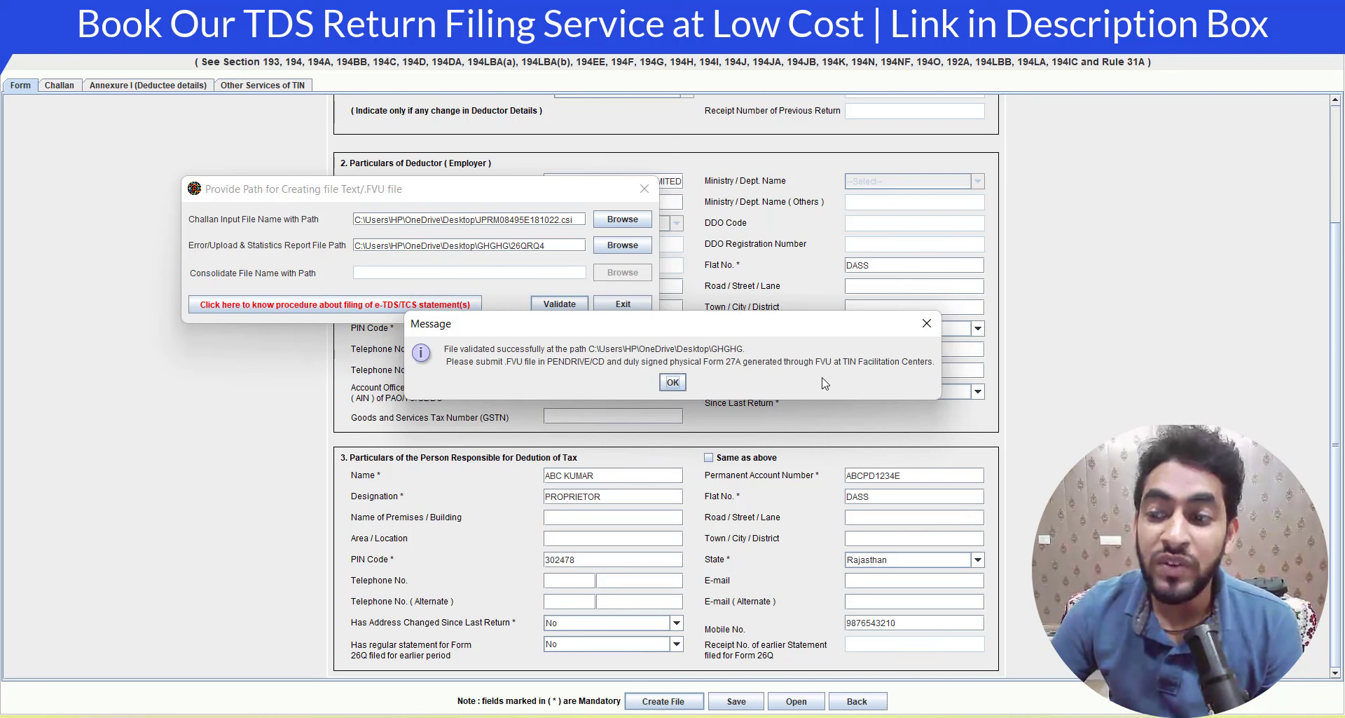
pyautogui.click(673, 382)
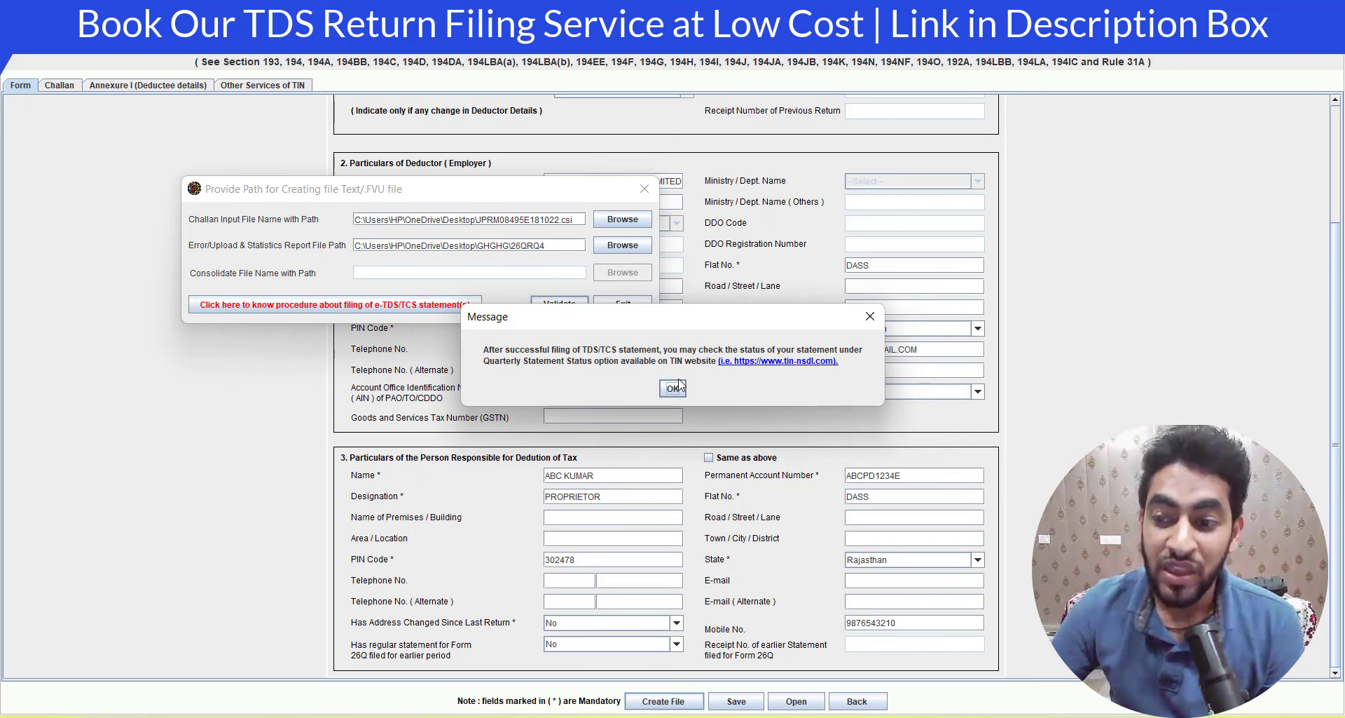
pyautogui.press('Return')
pyautogui.click(684, 382)
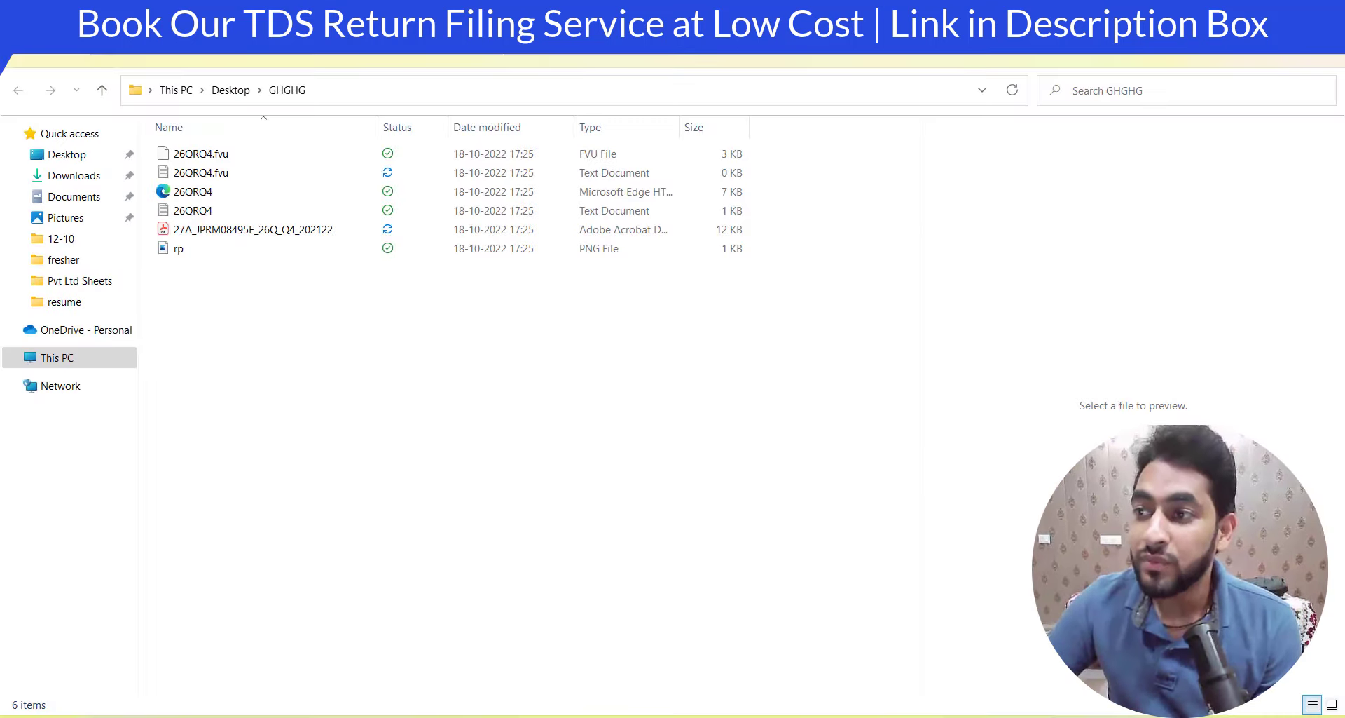
# - Open the generated Form 27A PDF from the GHGHG folder on the Desktop and review its control totals and verification section
pyautogui.click(1245, 13)
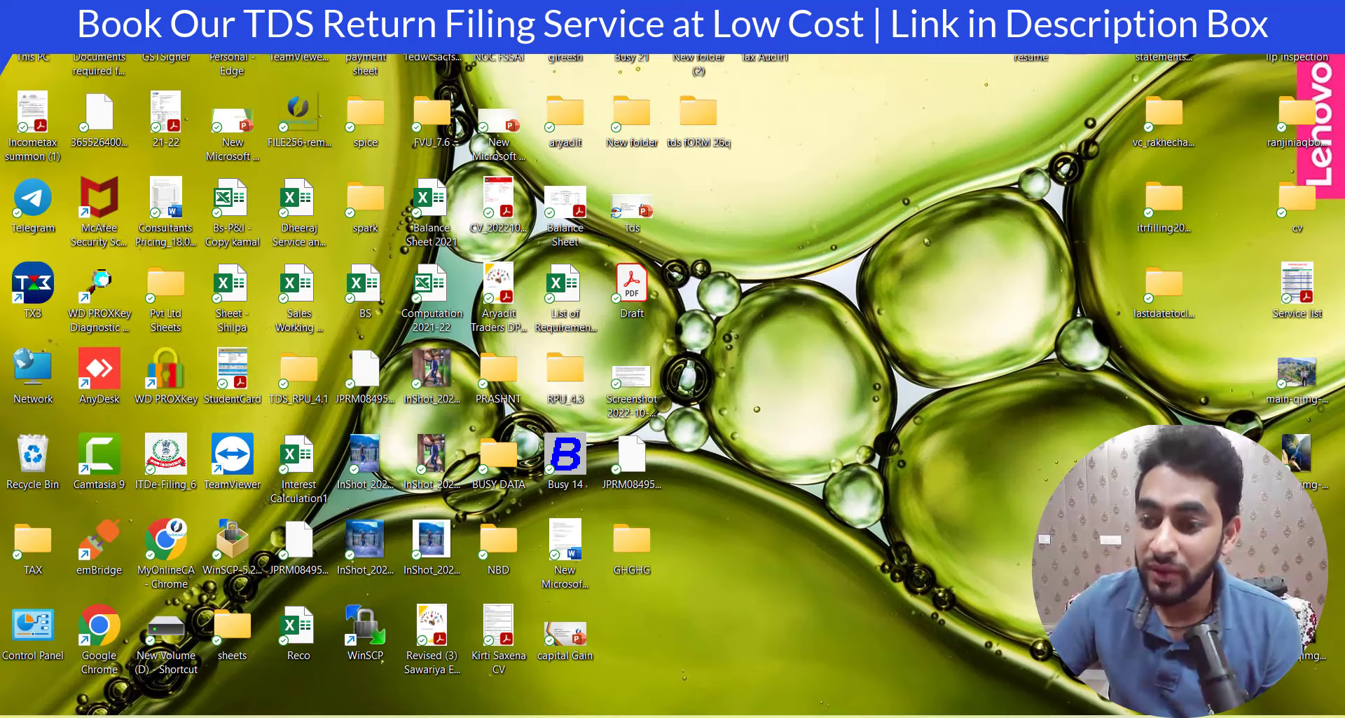
pyautogui.doubleClick(632, 543)
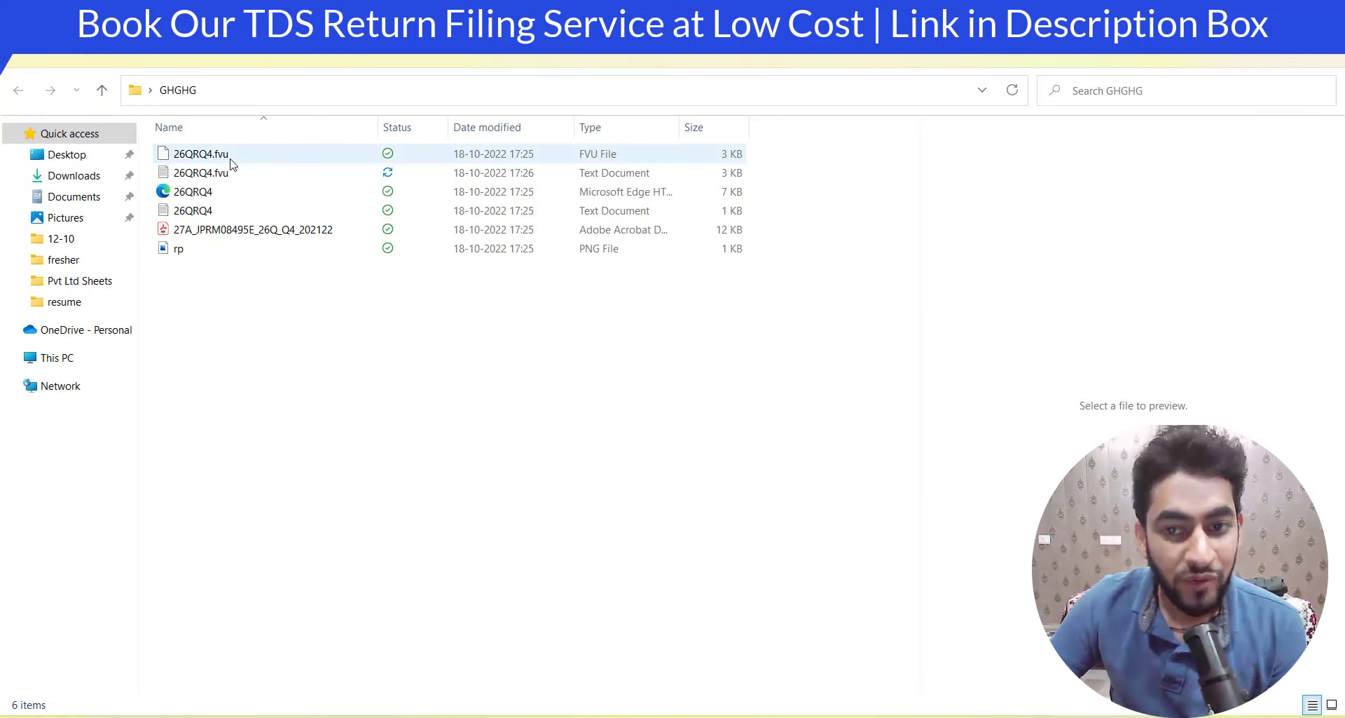
pyautogui.click(228, 232)
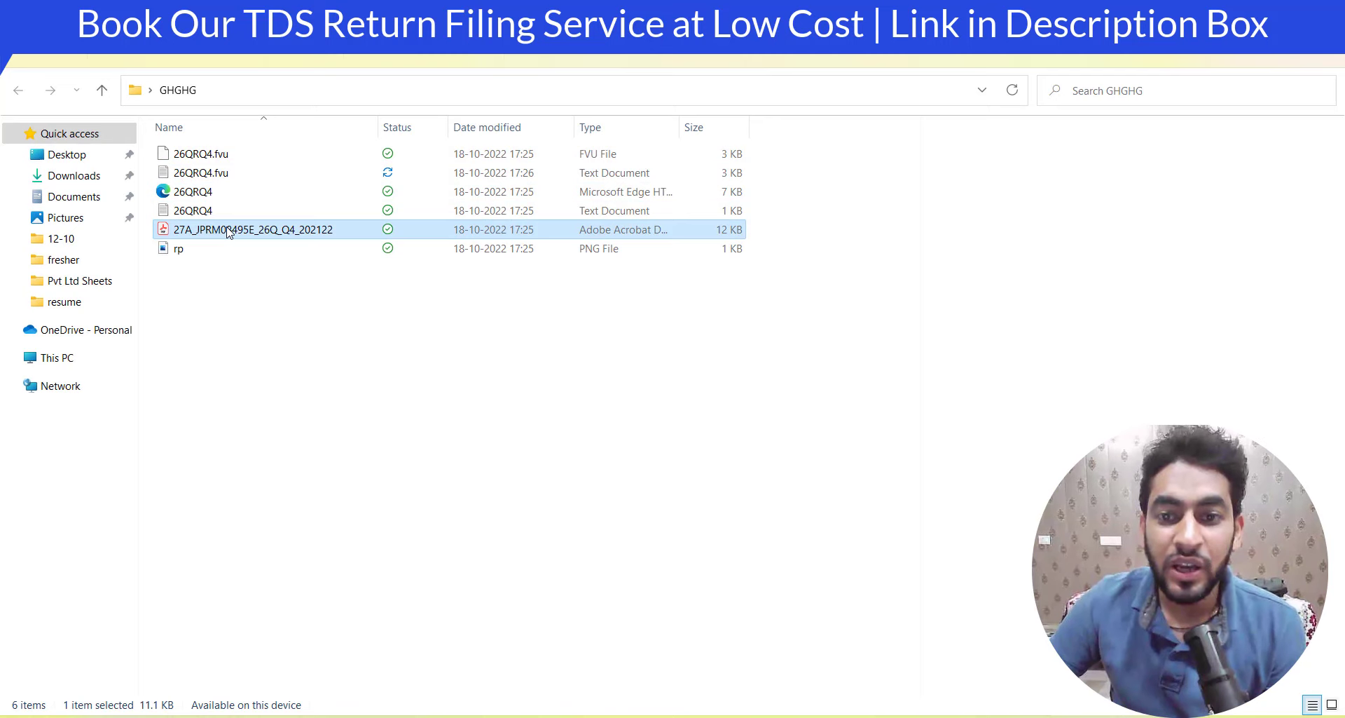
pyautogui.doubleClick(228, 232)
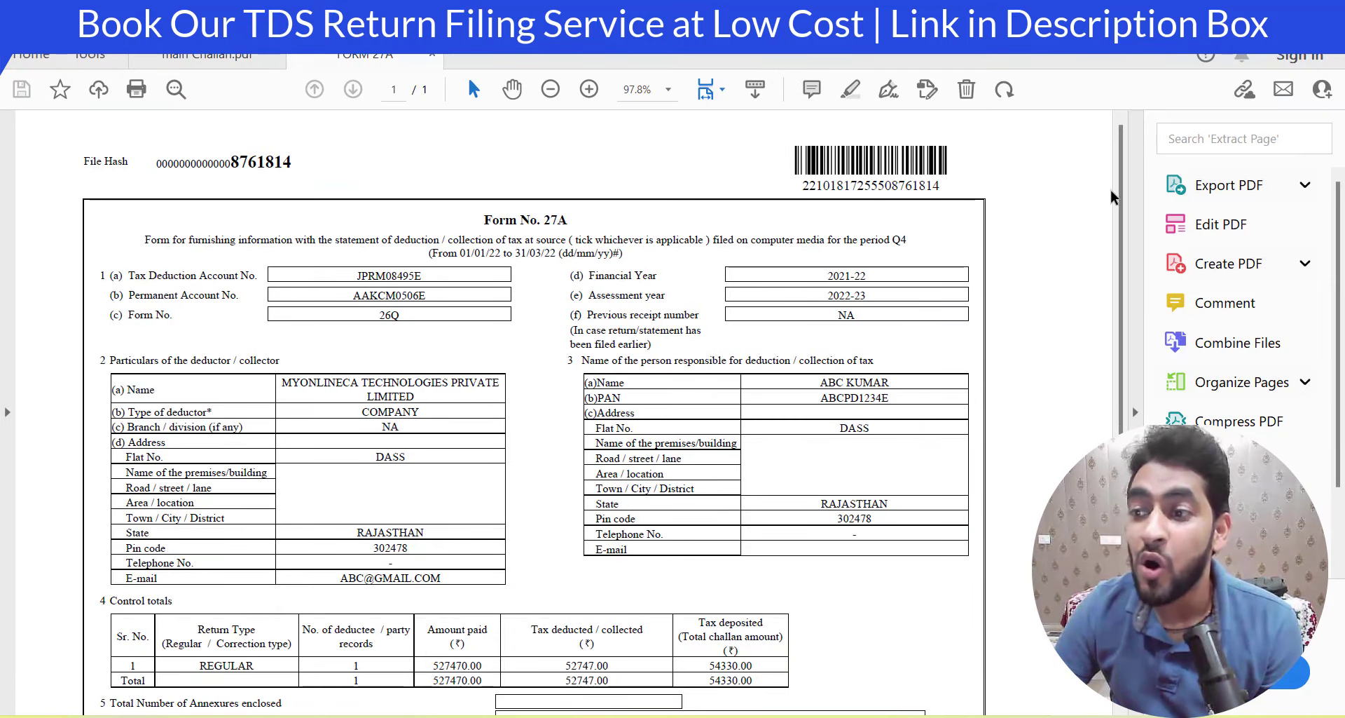
pyautogui.scroll(-3, 845, 571)
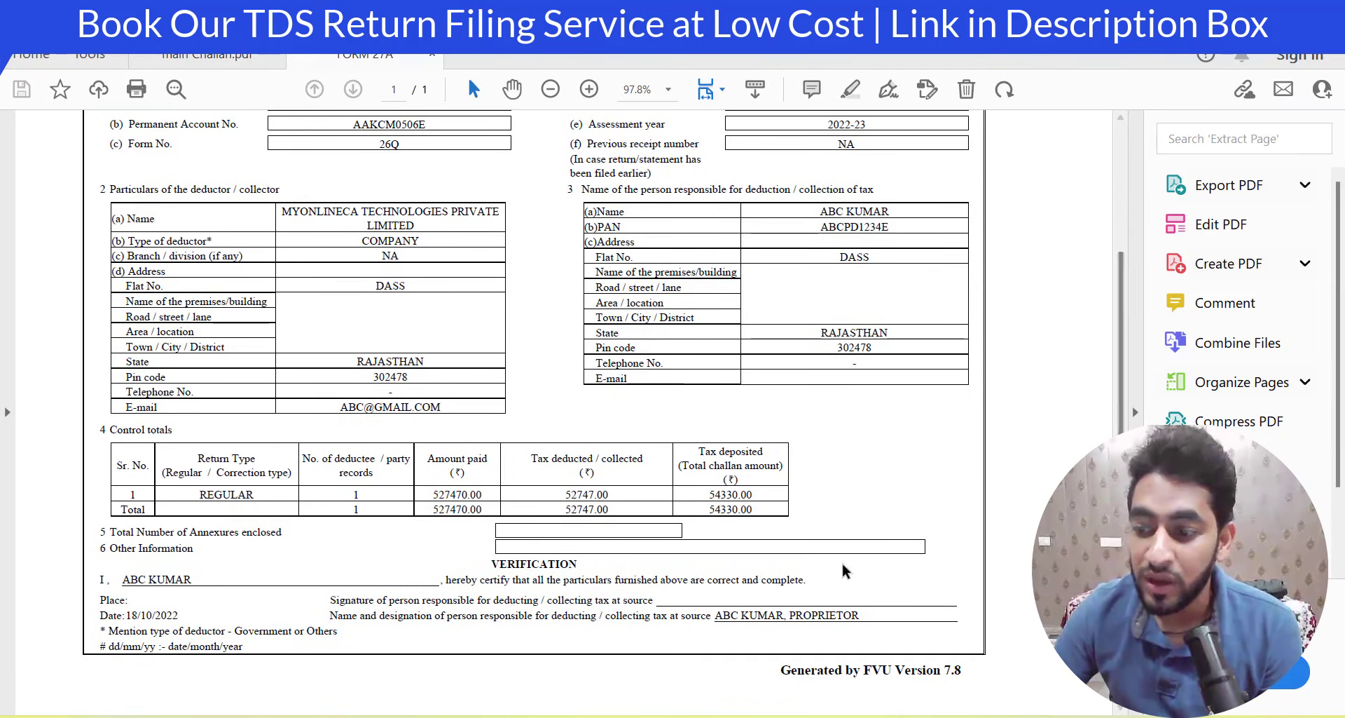
pyautogui.moveTo(741, 614); pyautogui.dragTo(860, 616)
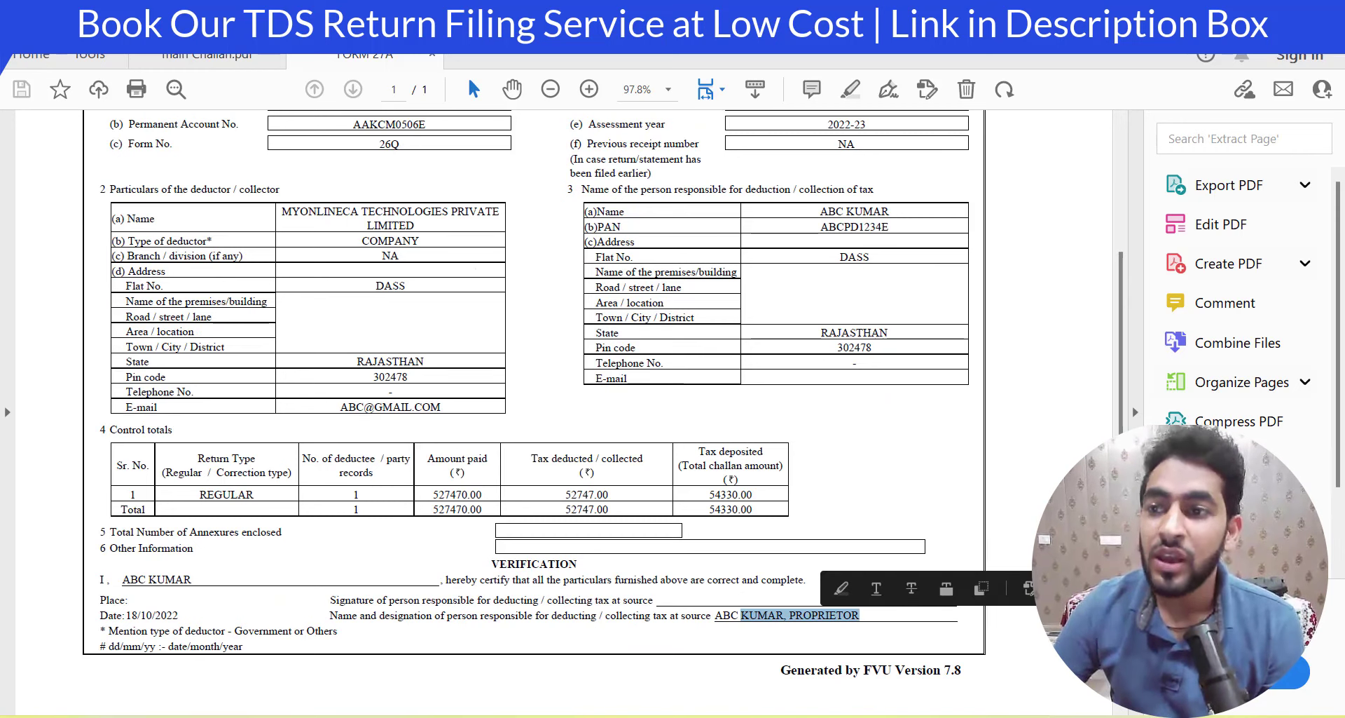
pyautogui.click(843, 715)
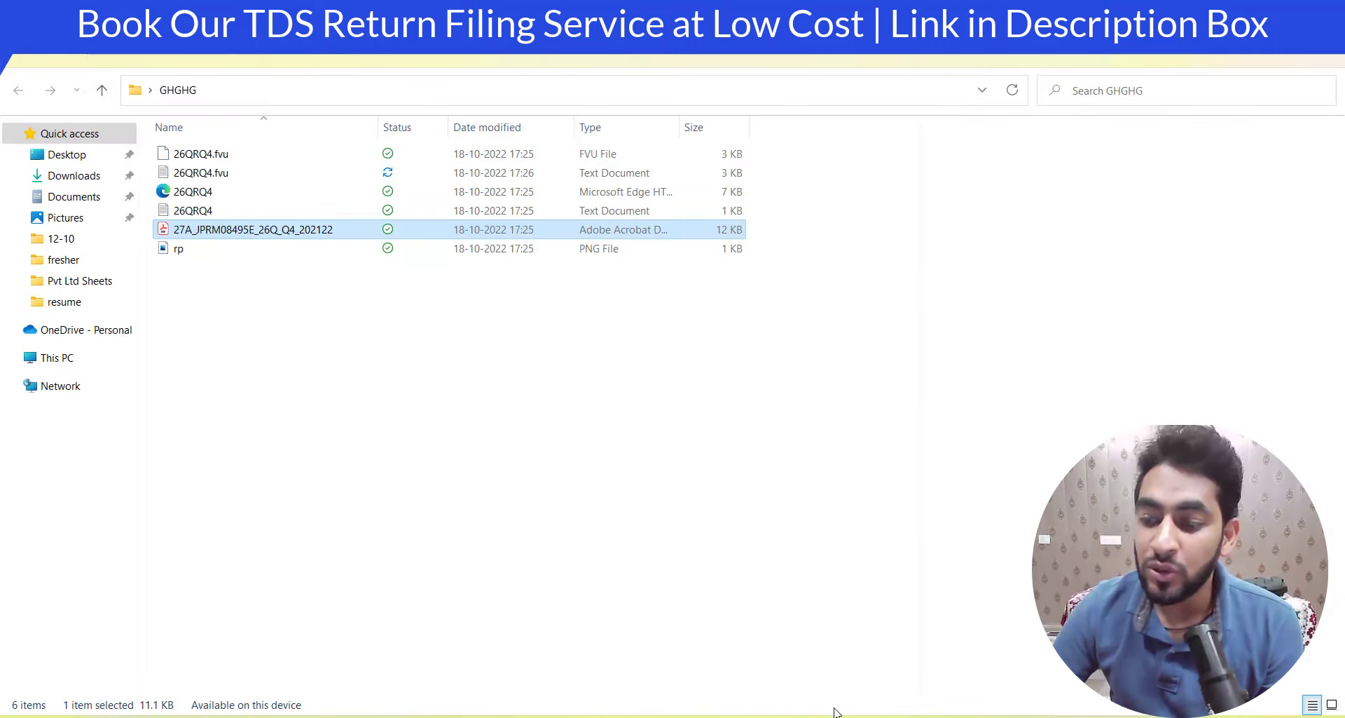
# - Switch to Chrome and bring up the logged-in Income Tax e-Filing portal
pyautogui.click(755, 699)
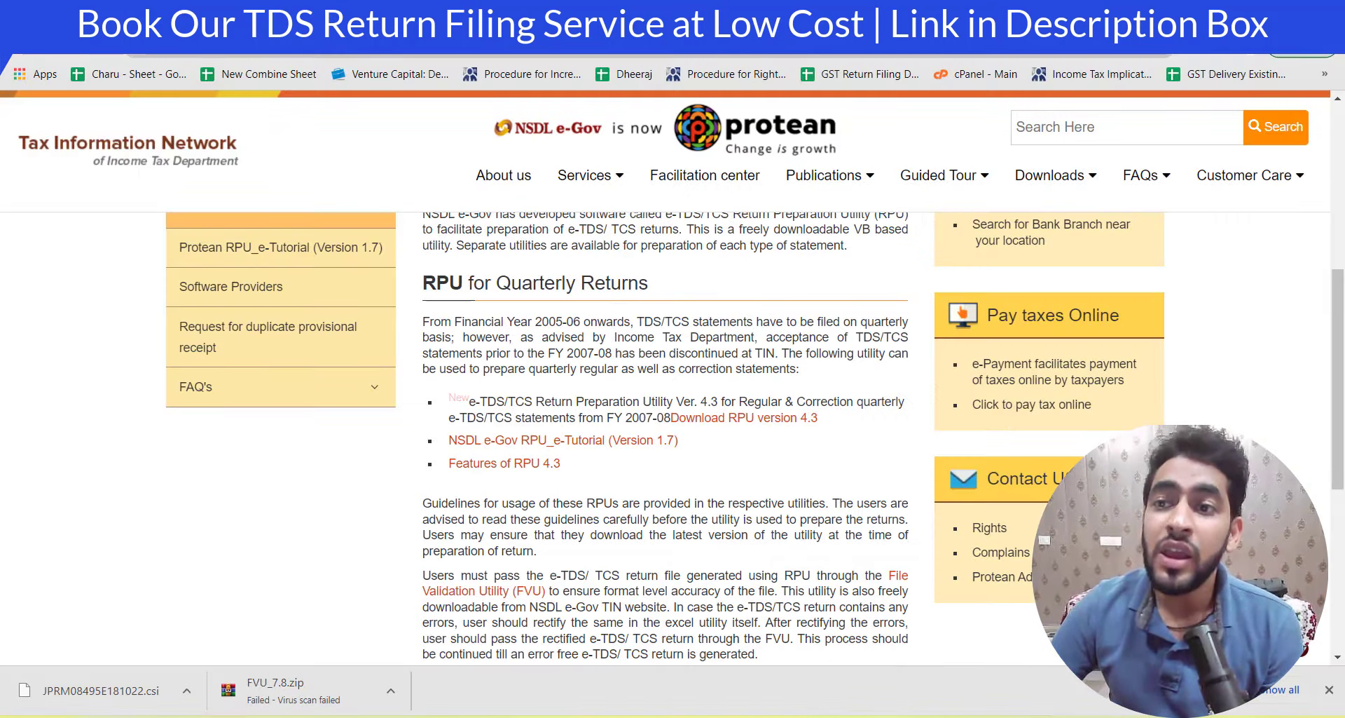
pyautogui.hotkey('ctrl', 'Tab')
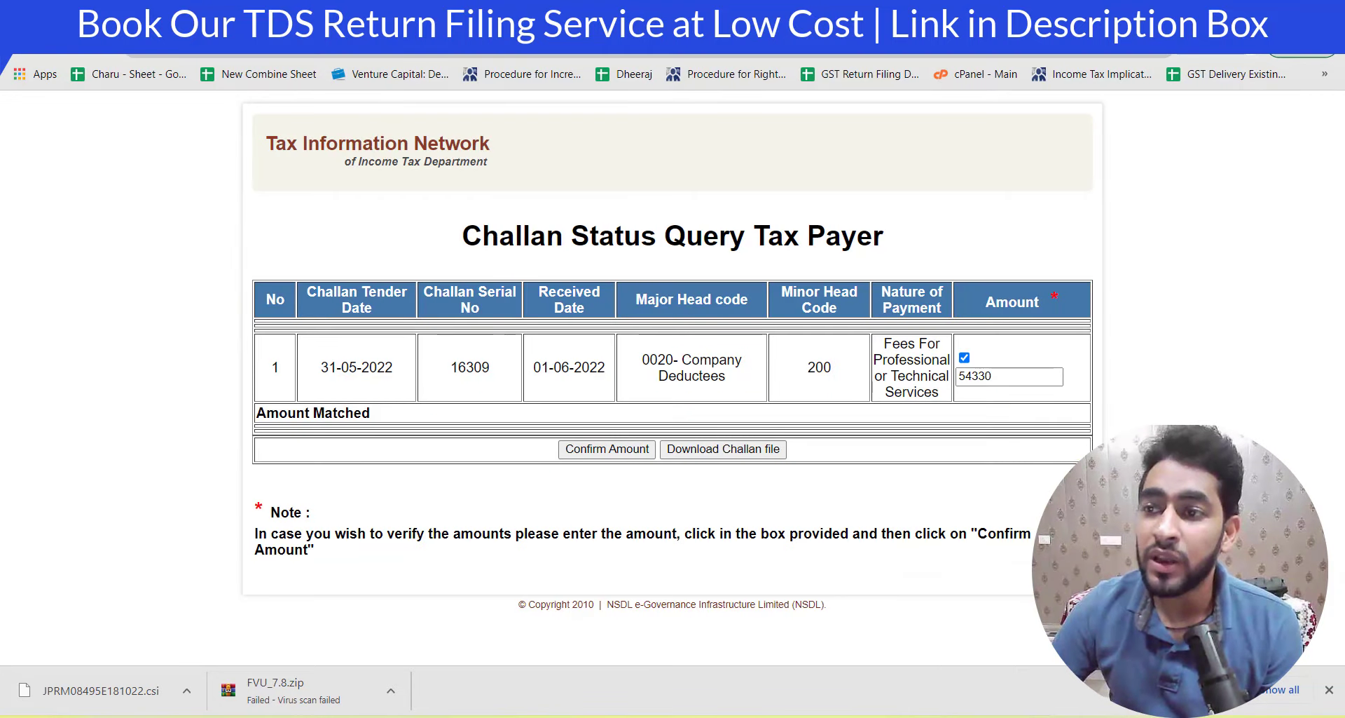
pyautogui.hotkey('ctrl', 'Tab')
pyautogui.hotkey('ctrl', 'Tab')
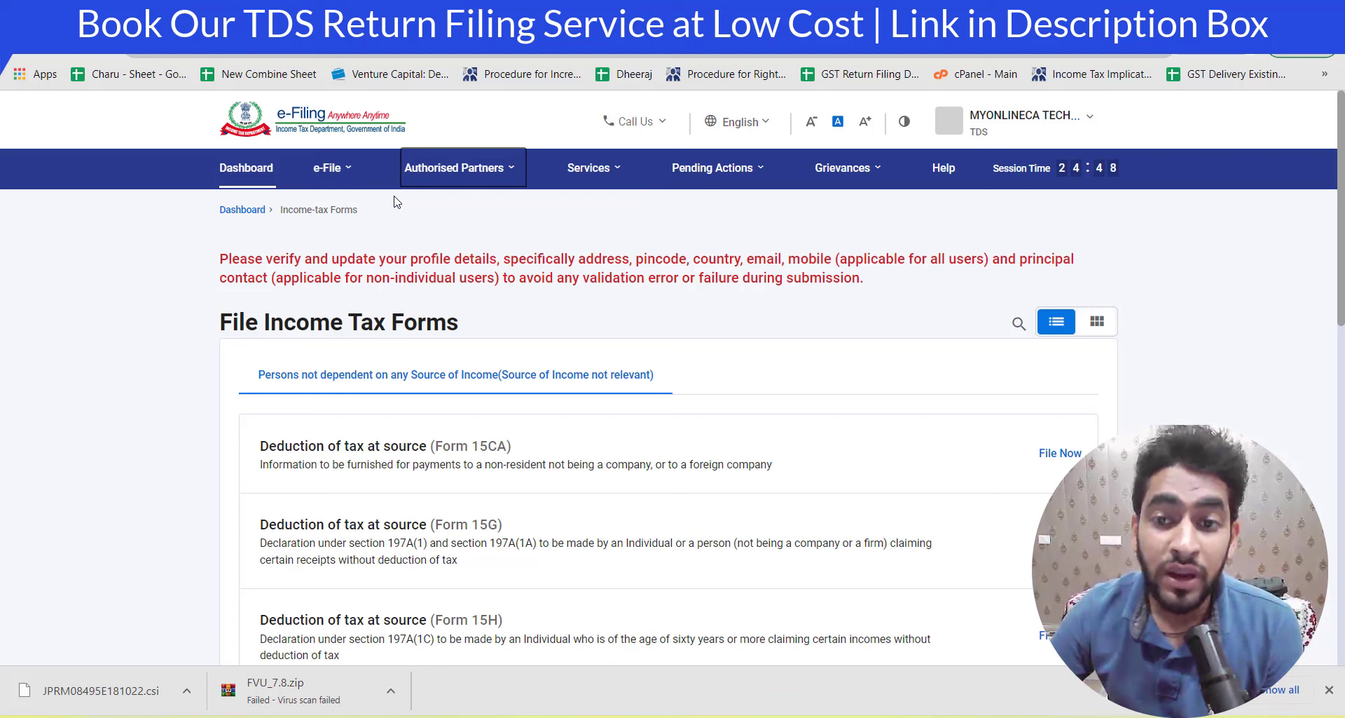
# - Go to File Income Tax Forms on the e-Filing portal and start filing Form TDS, the quarterly TDS/TCS return
pyautogui.click(326, 167)
pyautogui.moveTo(387, 210)
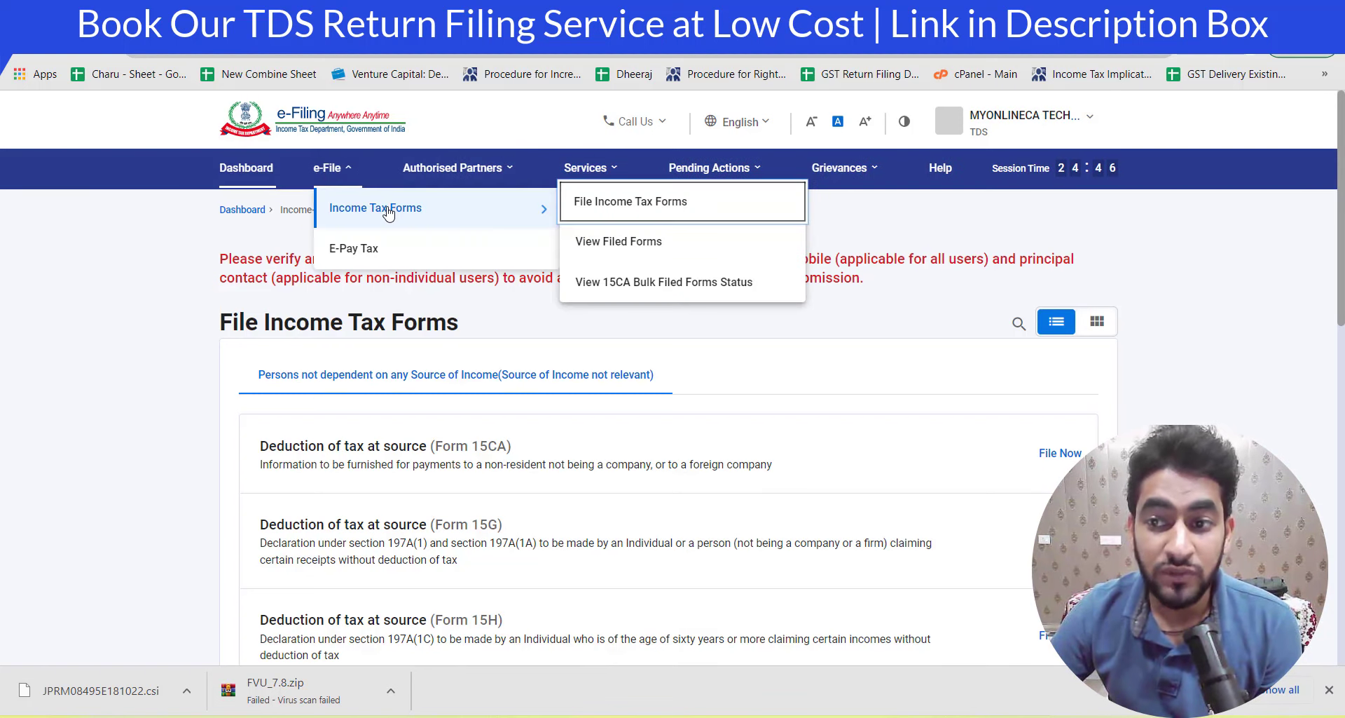
pyautogui.click(619, 206)
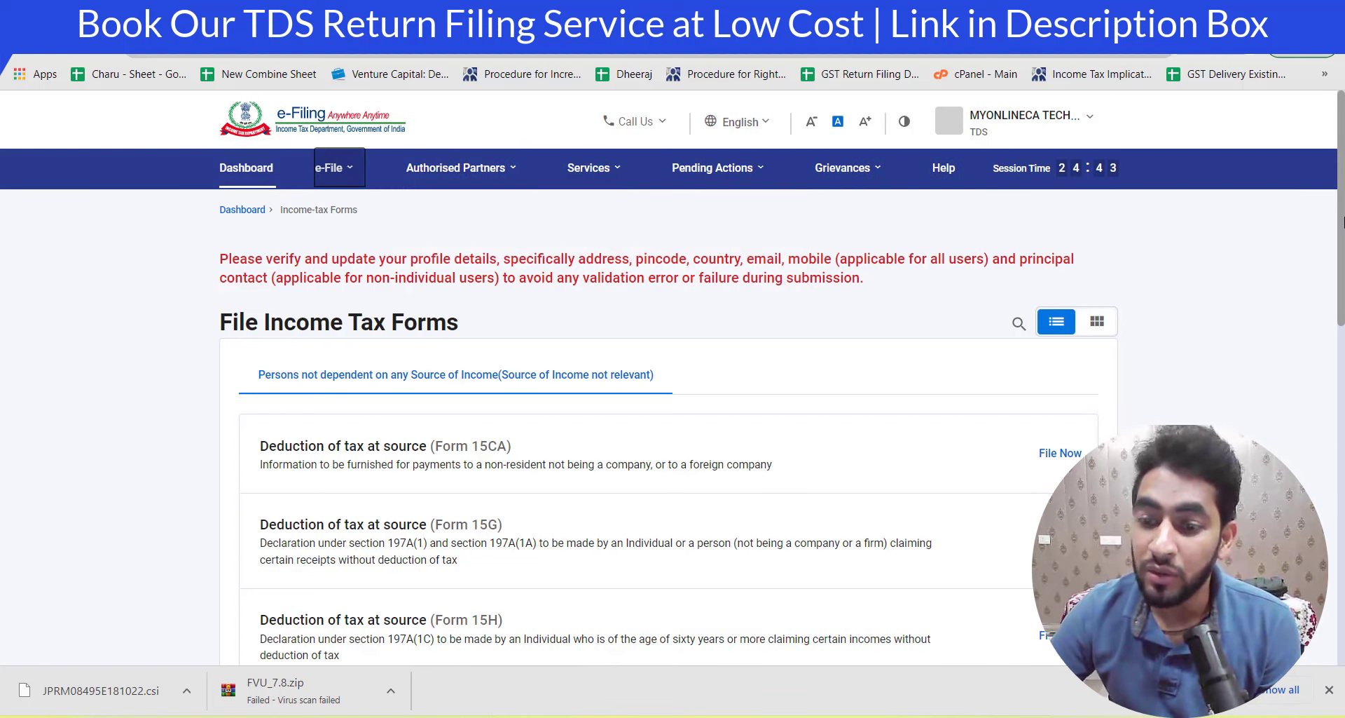
pyautogui.scroll(-15, 355, 445)
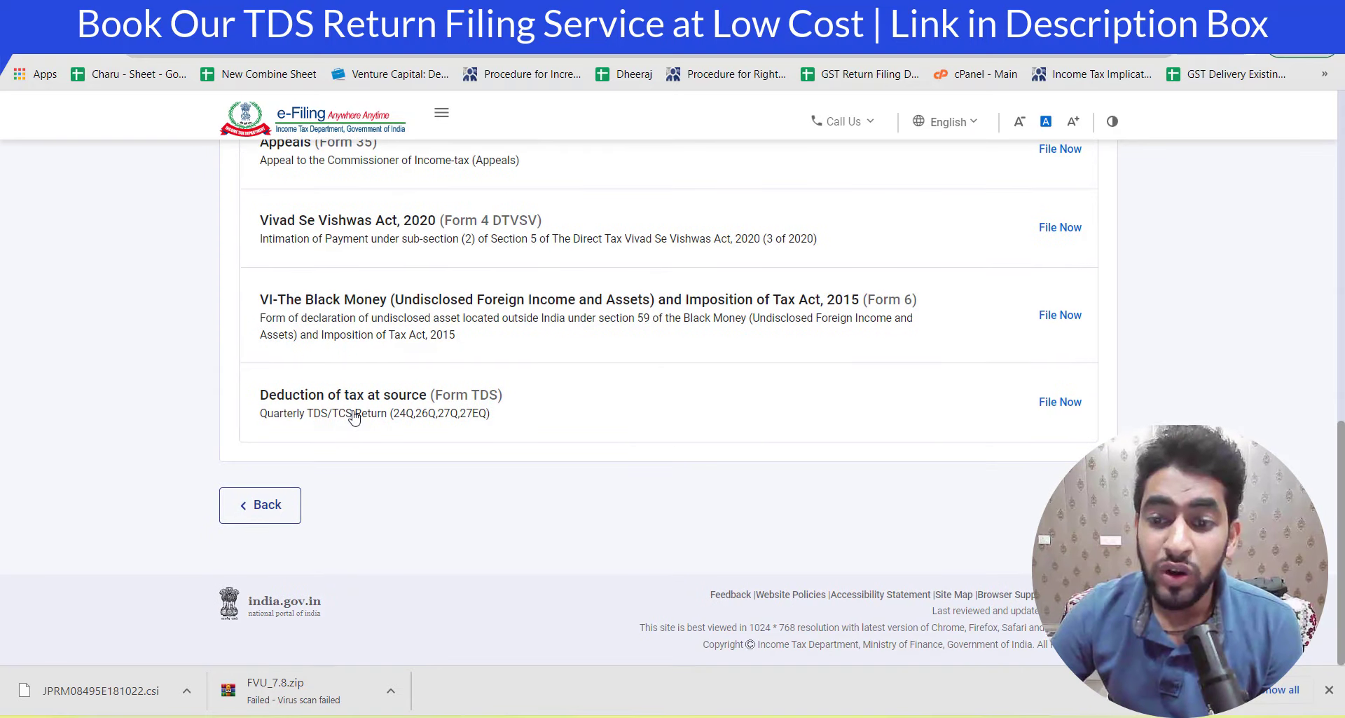
pyautogui.click(1078, 412)
pyautogui.click(411, 258)
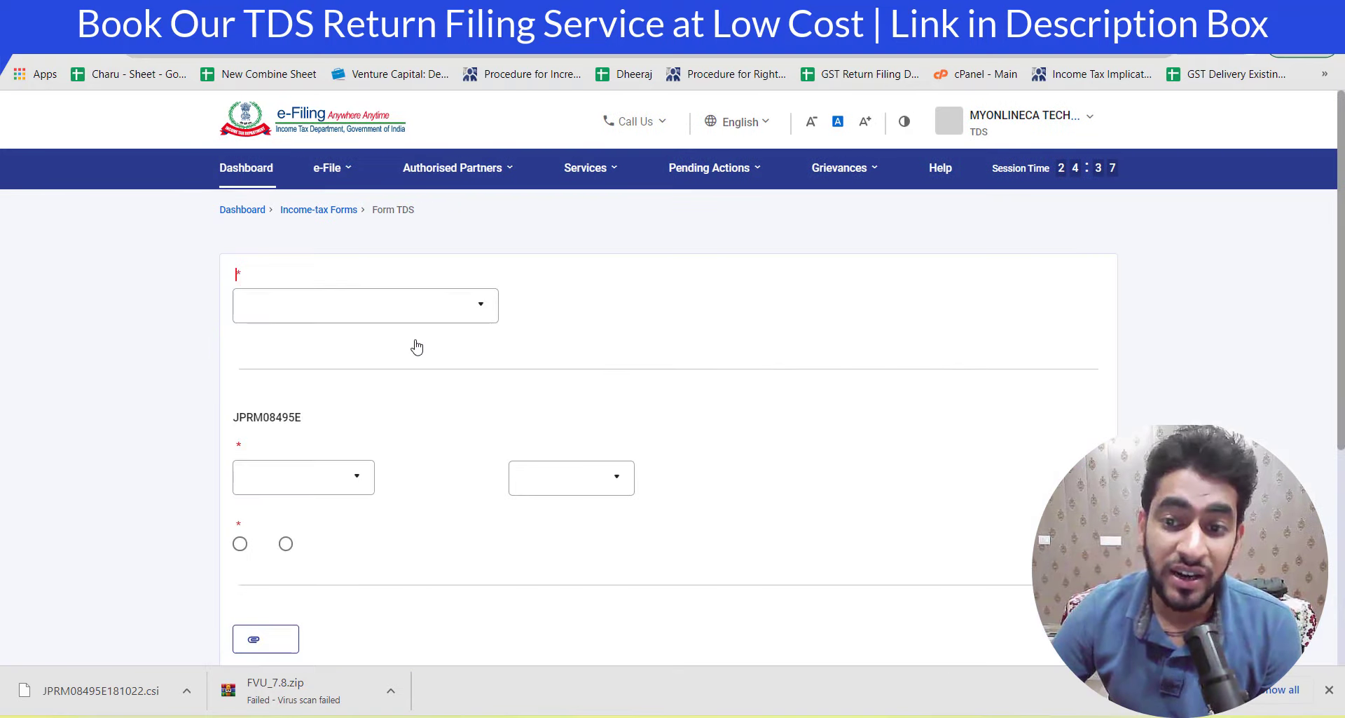
# - Choose form 26Q (Other than salary) and set the financial year to 2021-22 for the TDS return
pyautogui.click(421, 319)
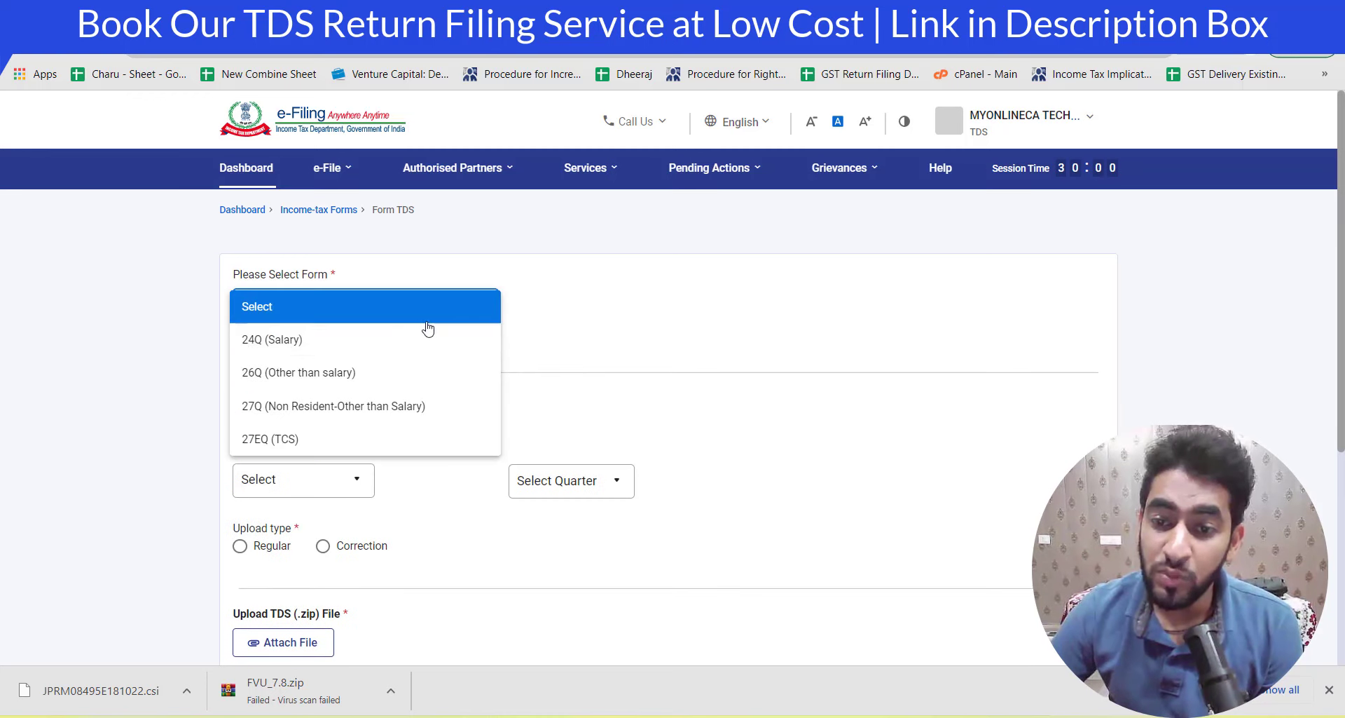
pyautogui.click(429, 372)
pyautogui.click(327, 516)
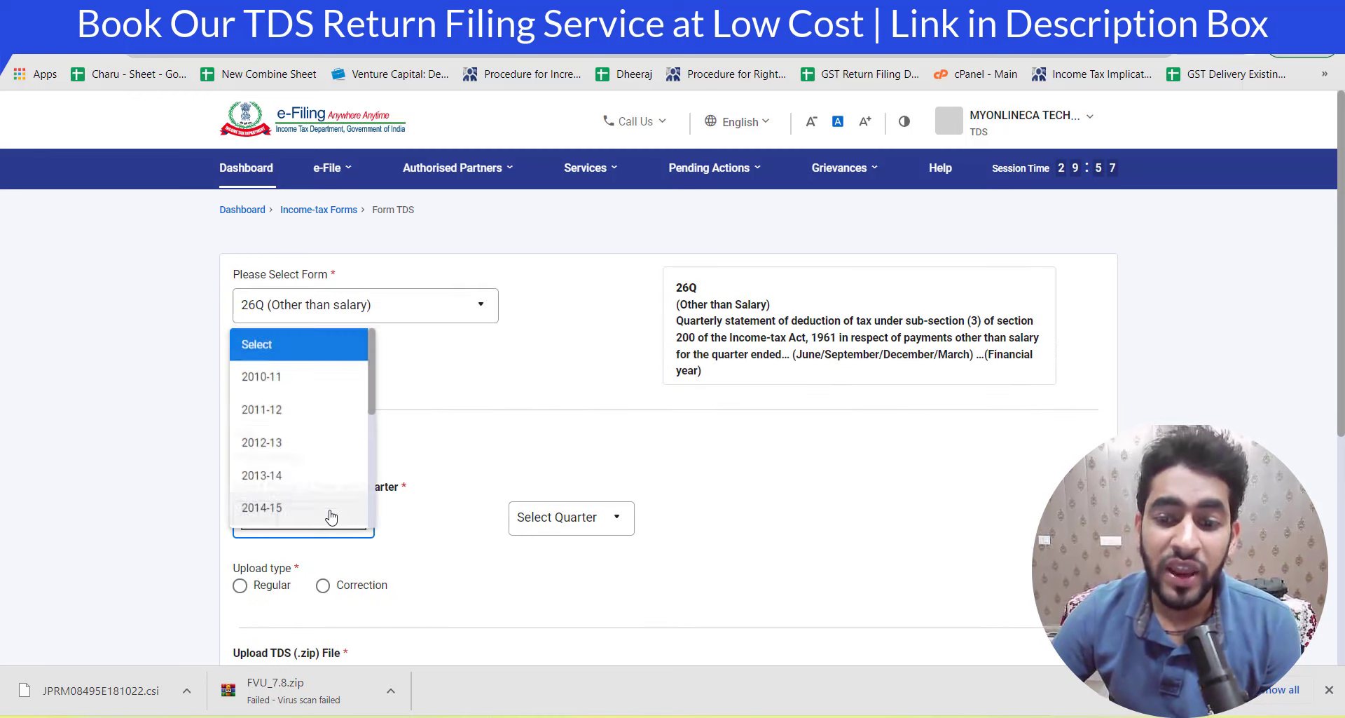
pyautogui.click(323, 452)
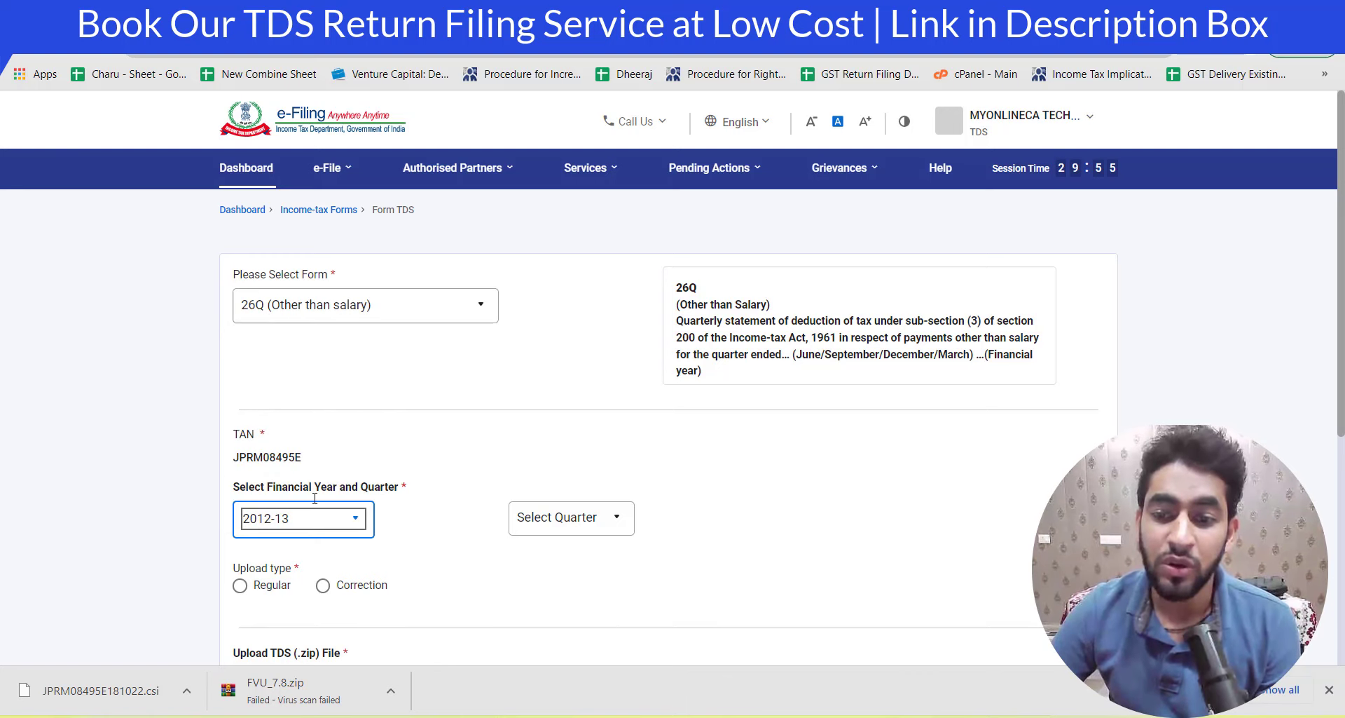
pyautogui.click(337, 518)
pyautogui.scroll(-3, 339, 592)
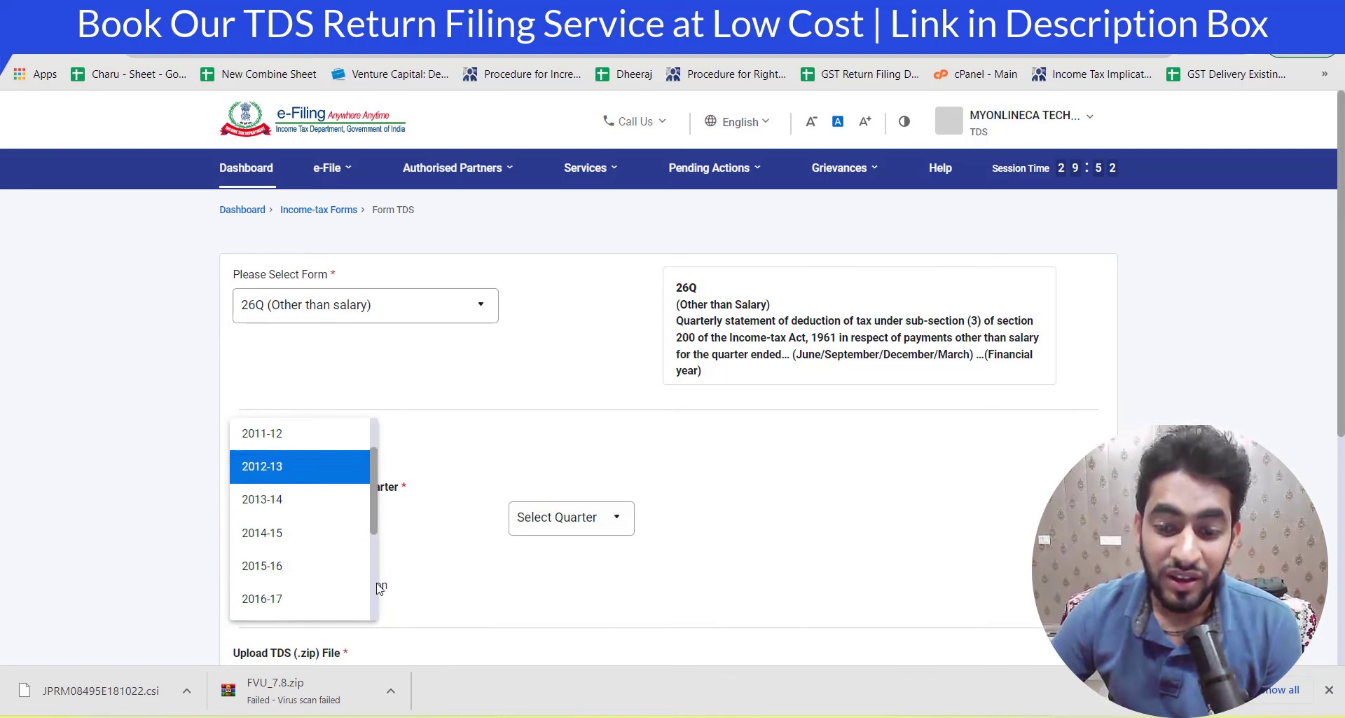
pyautogui.click(321, 569)
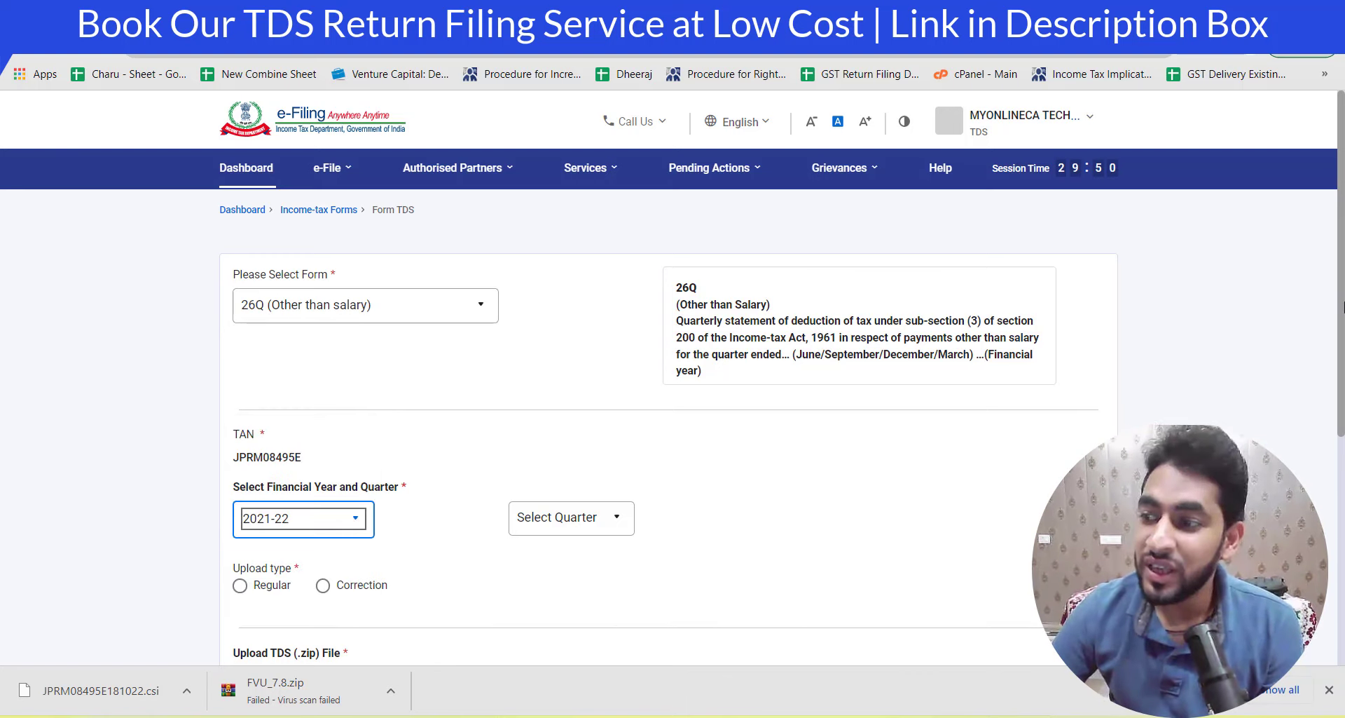
# - Set the quarter to Q4 and the upload type to Regular
pyautogui.scroll(-1, 1342, 386)
pyautogui.scroll(-3, 1342, 385)
pyautogui.click(616, 290)
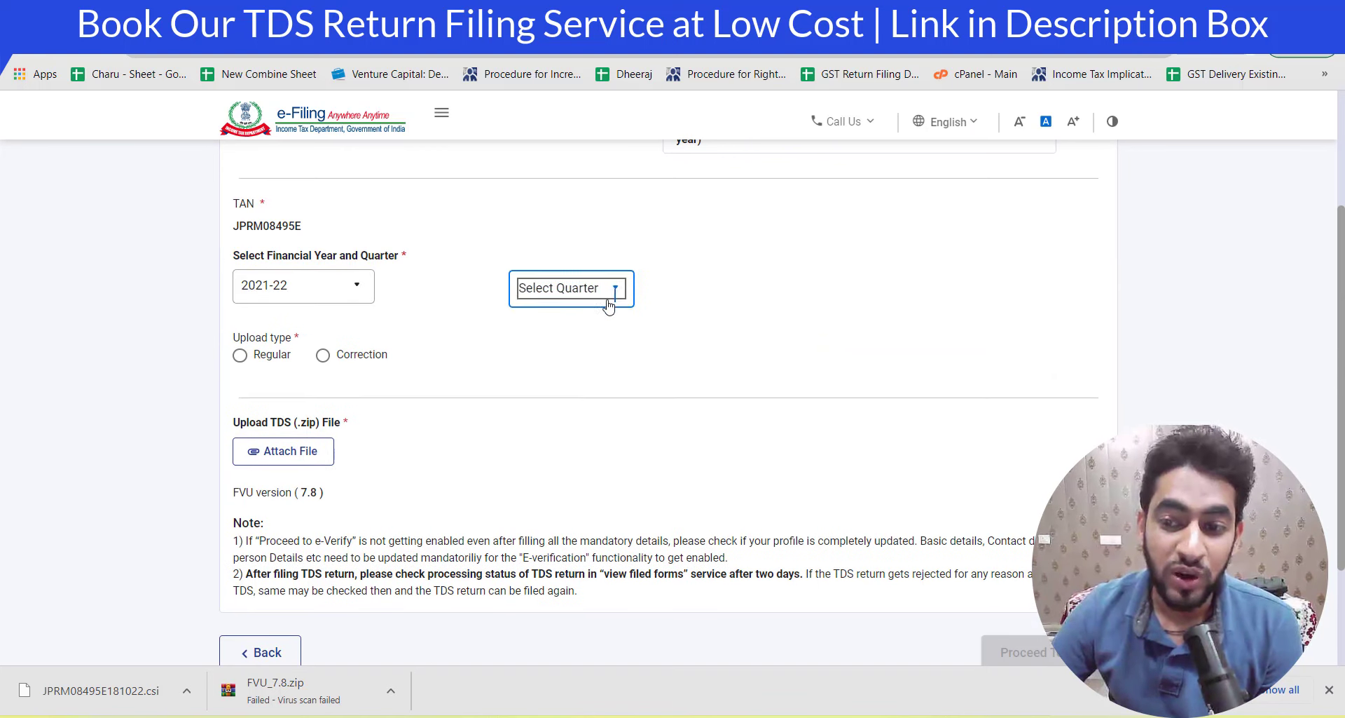
pyautogui.click(529, 420)
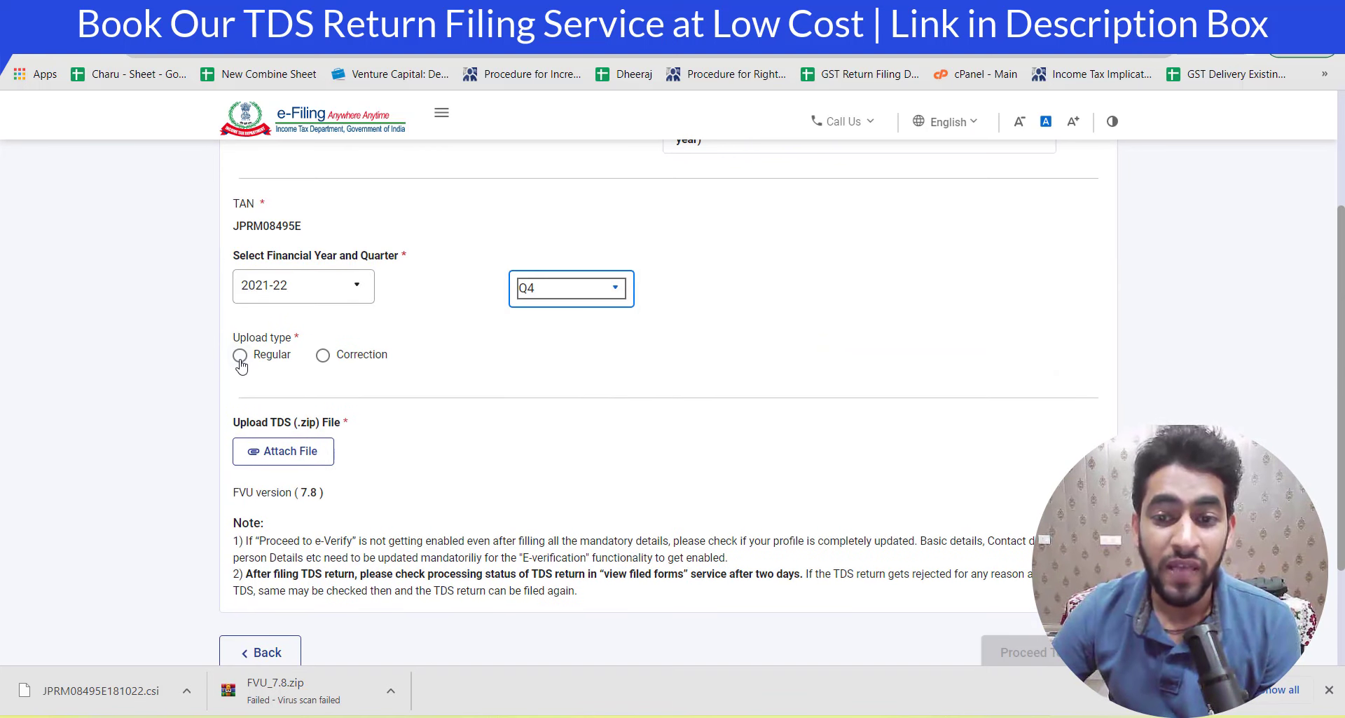
pyautogui.click(240, 354)
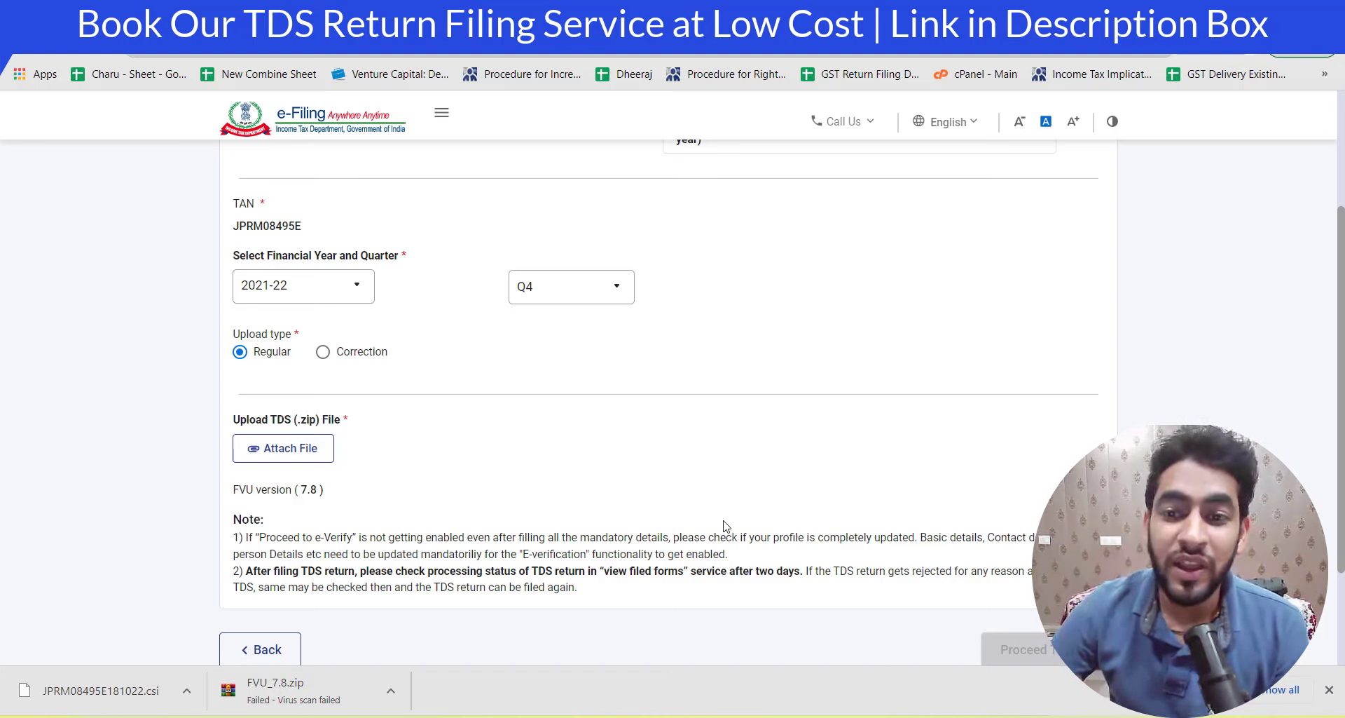
# - Switch to PowerPoint and bring up the "Procedure for Filing the return" slide
pyautogui.moveTo(1341, 514); pyautogui.dragTo(1342, 437)
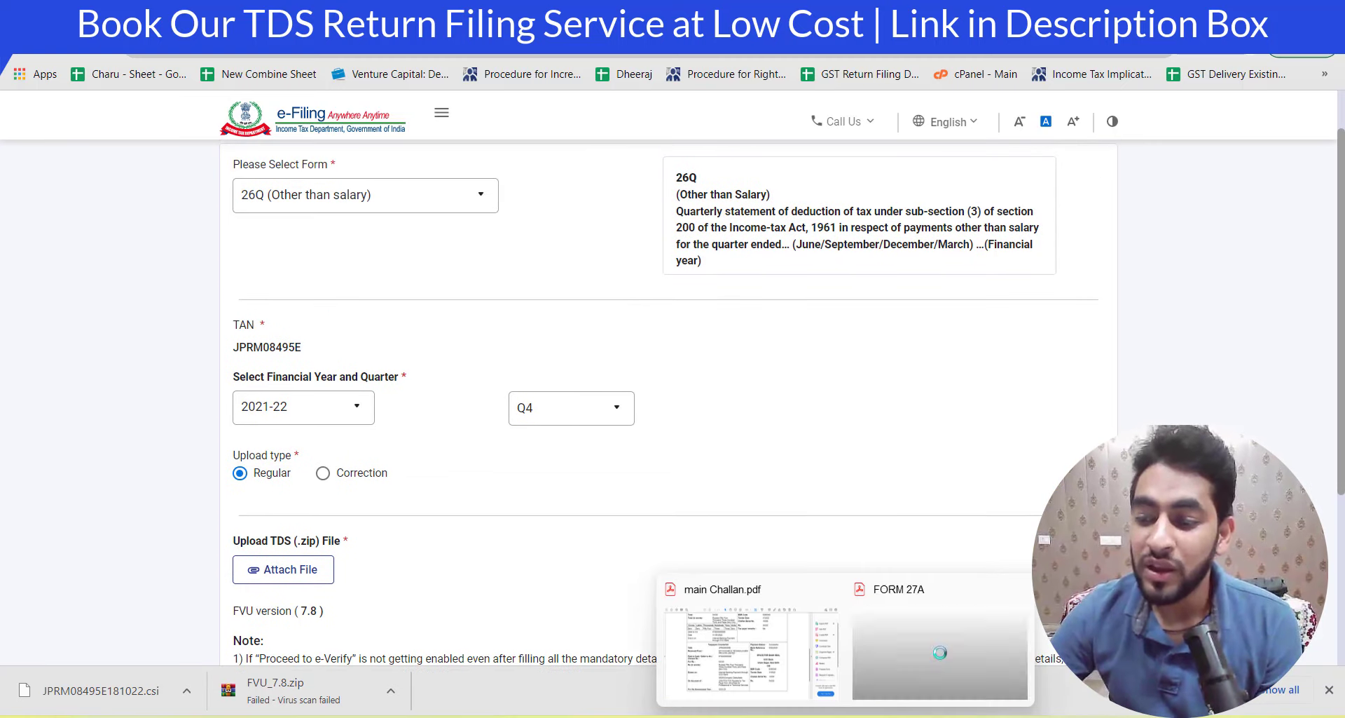
pyautogui.moveTo(823, 713)
pyautogui.click(832, 663)
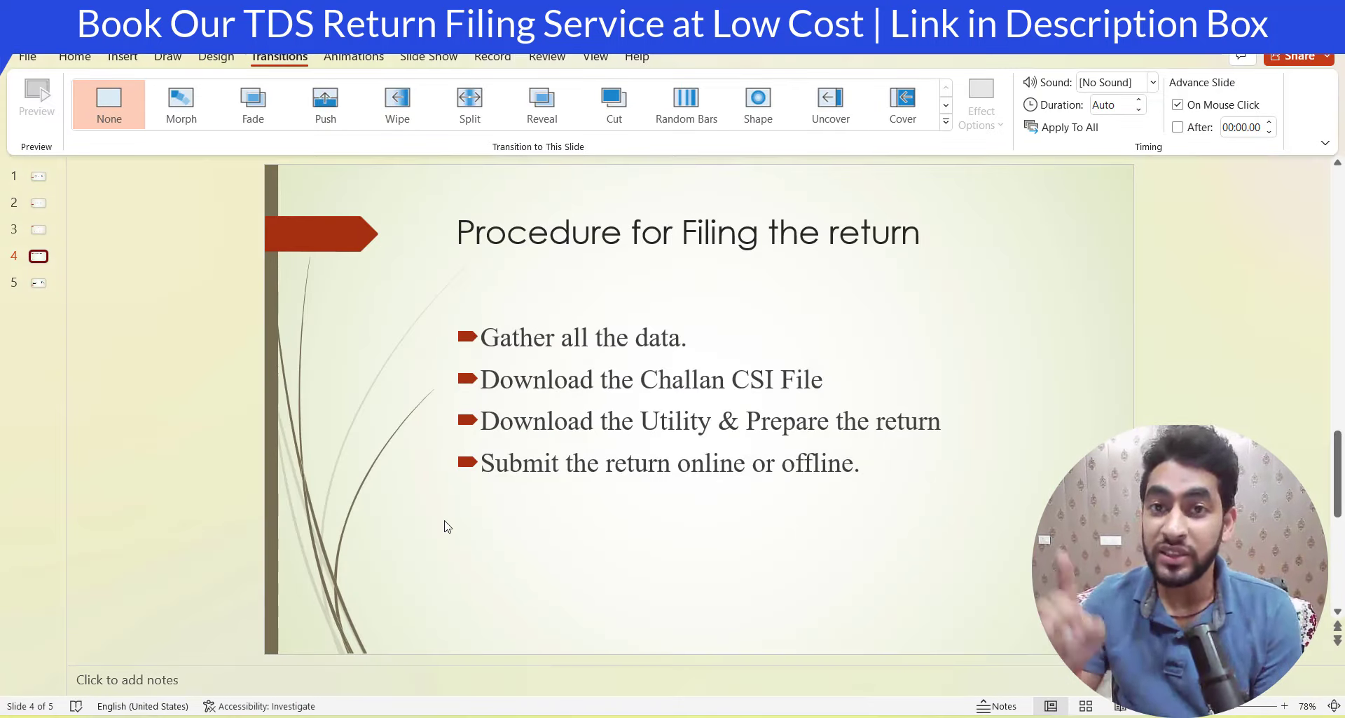